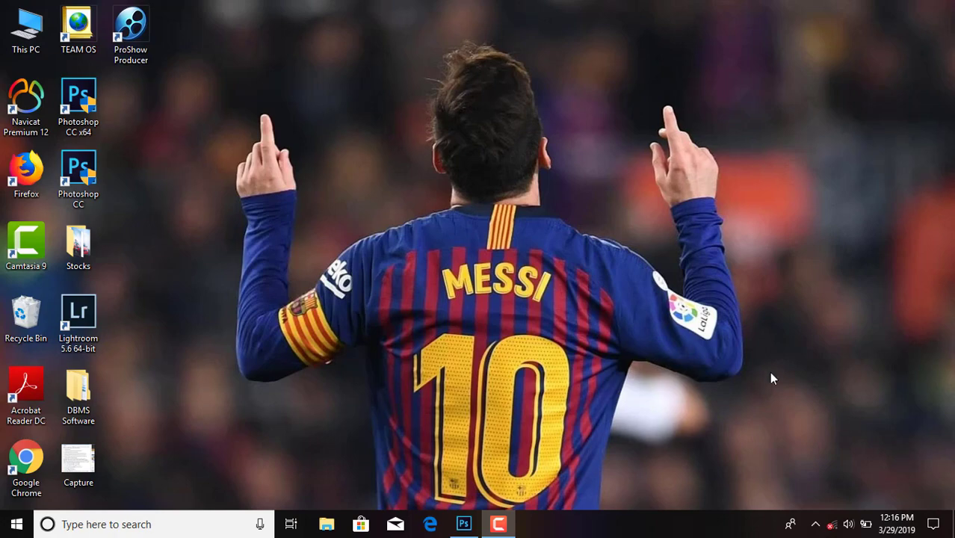
Step: Bring the Photoshop window to the front from the taskbar
click(464, 524)
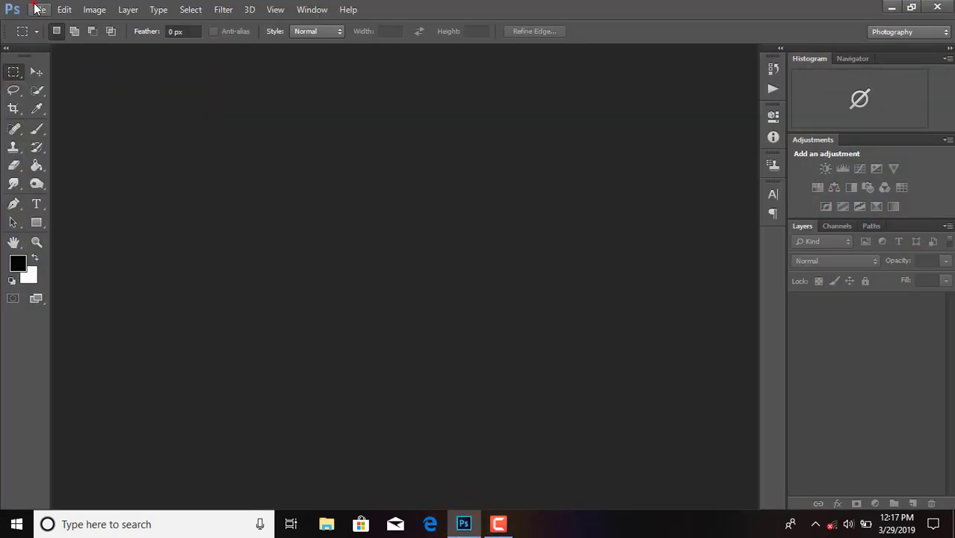
Step: Open the photo Untitled-2c.jpg from the upcoming edit stocks folder
click(38, 9)
click(79, 39)
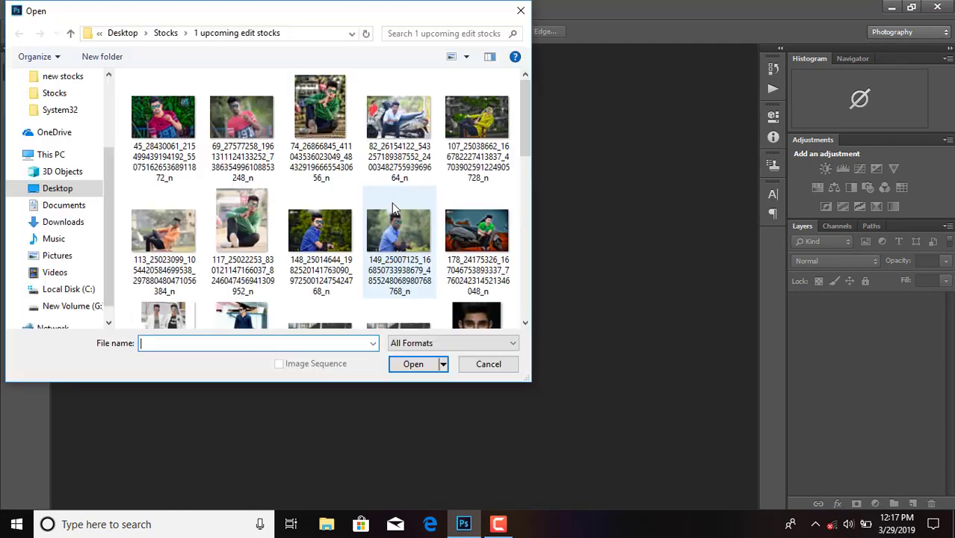
scroll(360, 192, down, 3)
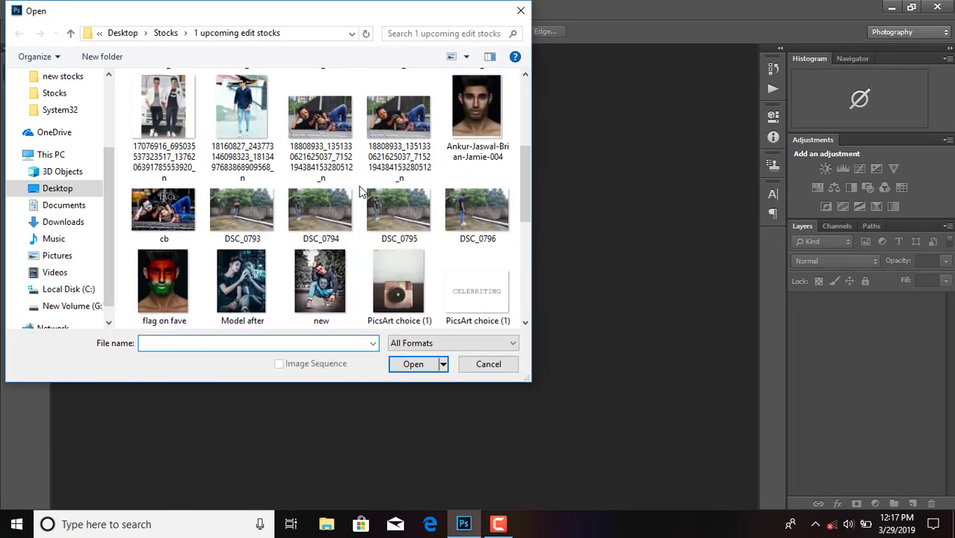
scroll(360, 192, down, 3)
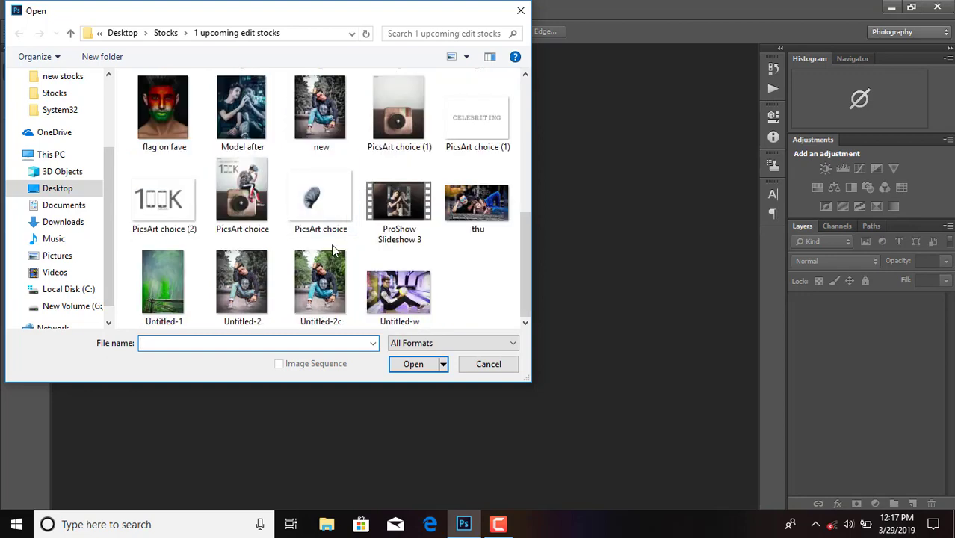
double_click(323, 291)
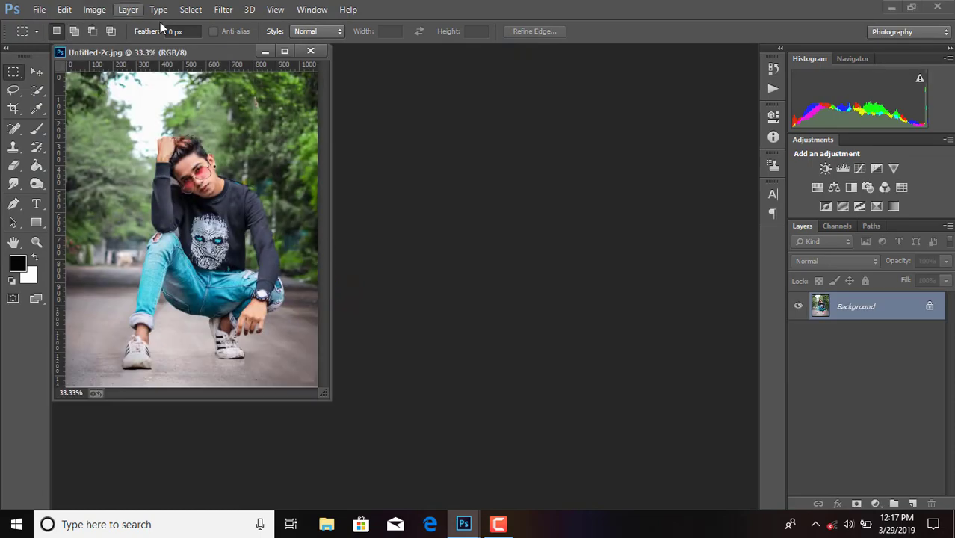
Step: Dock the photo as a tab and unlock its Background into an editable Layer 0
drag(219, 51, 245, 53)
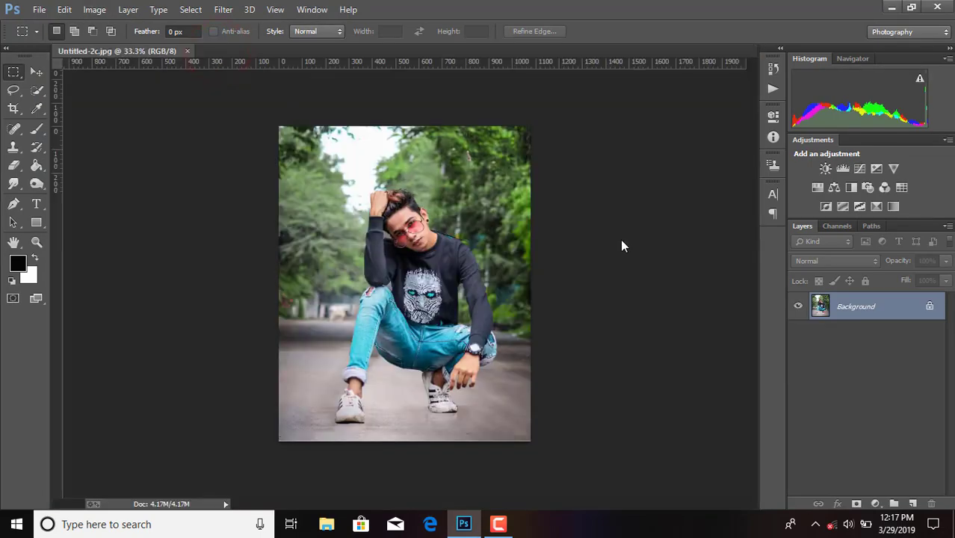
click(929, 309)
click(99, 9)
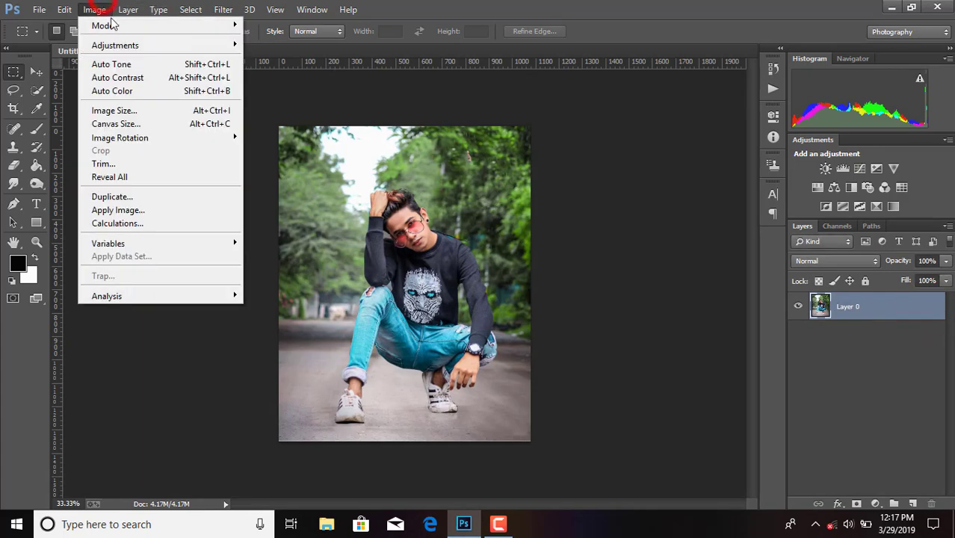
click(121, 45)
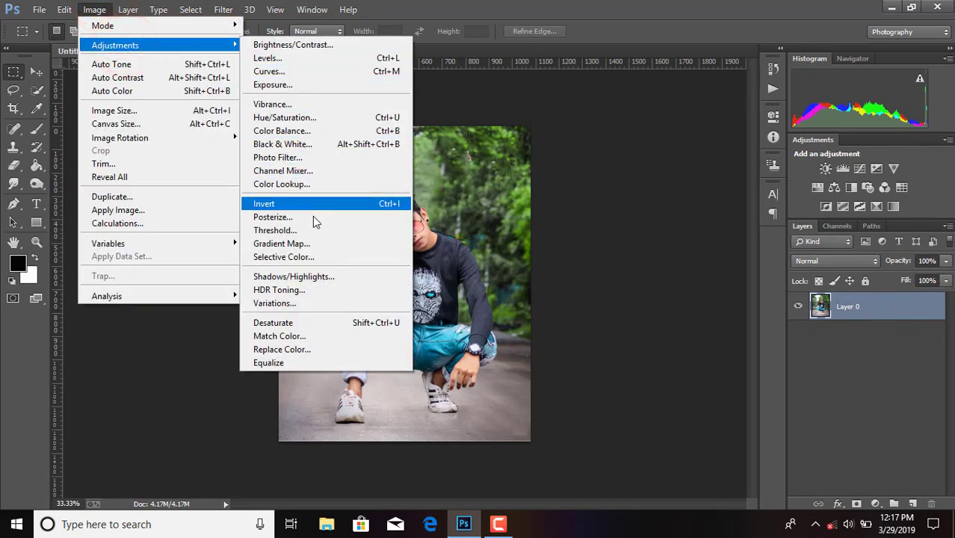
Step: Apply Shadows/Highlights with Shadows Amount 49% and Highlights Amount about 13%
click(311, 277)
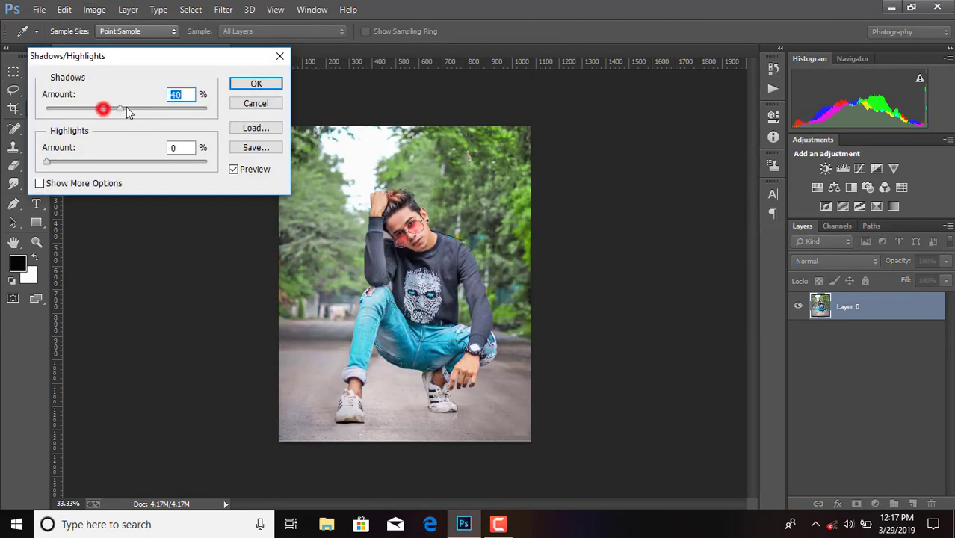
drag(126, 110, 128, 110)
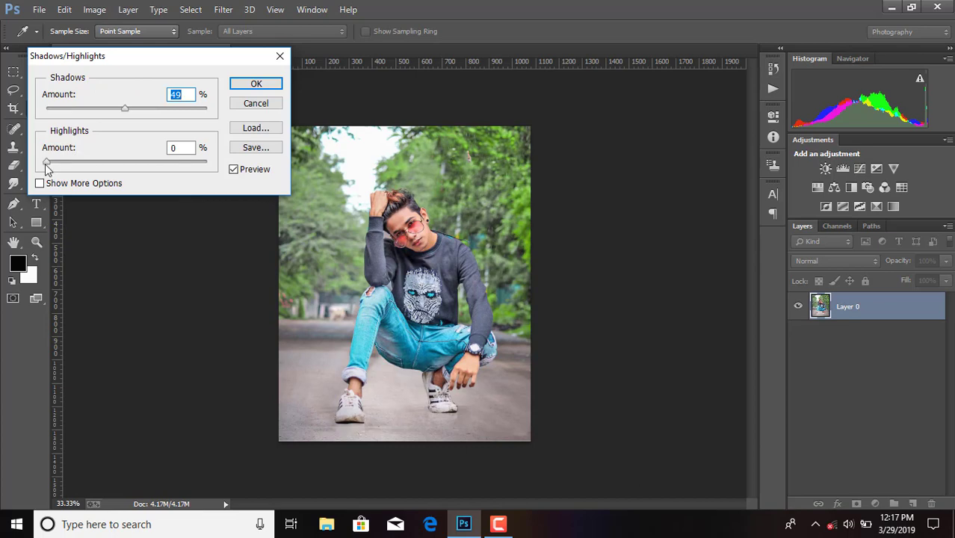
drag(46, 165, 69, 169)
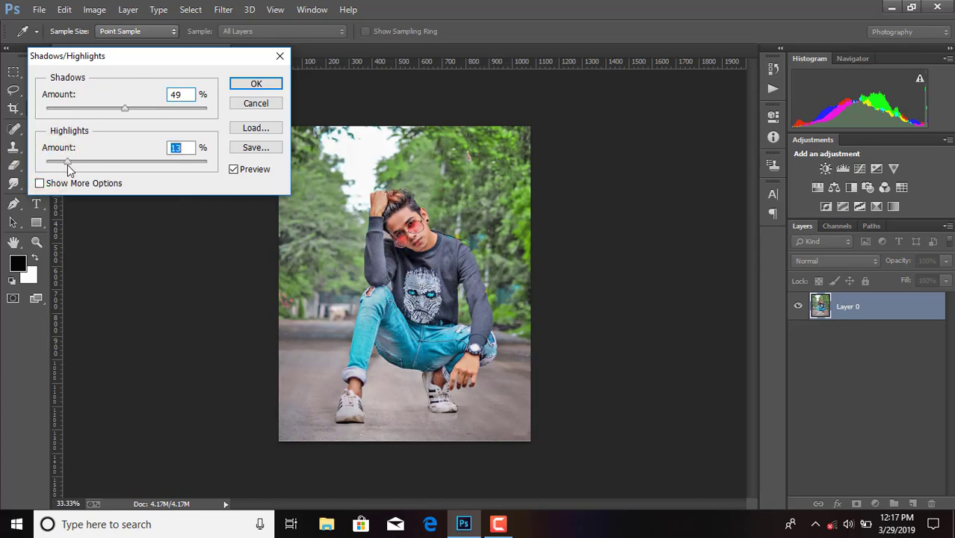
click(255, 84)
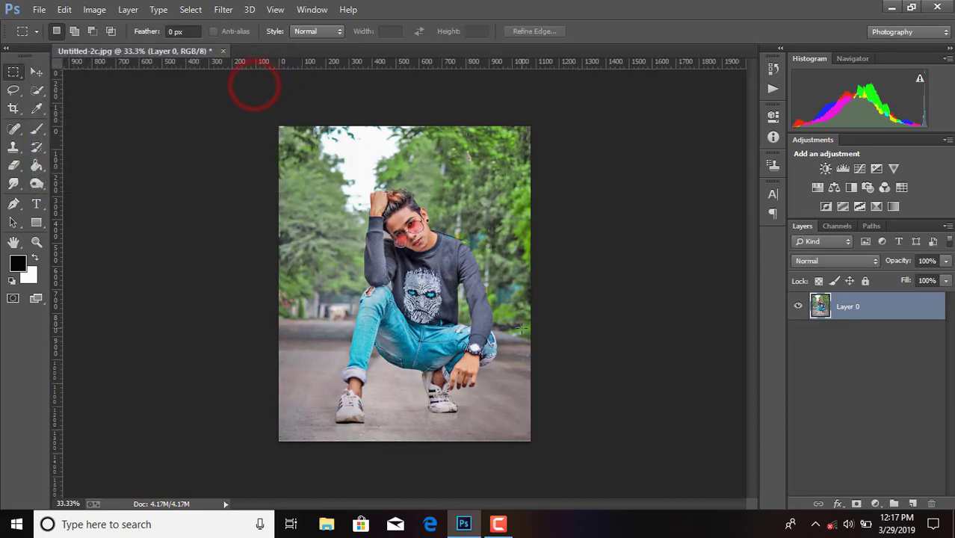
Step: In Camera Raw Filter set Clarity +43, Blacks -35, Whites +39, Shadows and Highlights +33
click(224, 9)
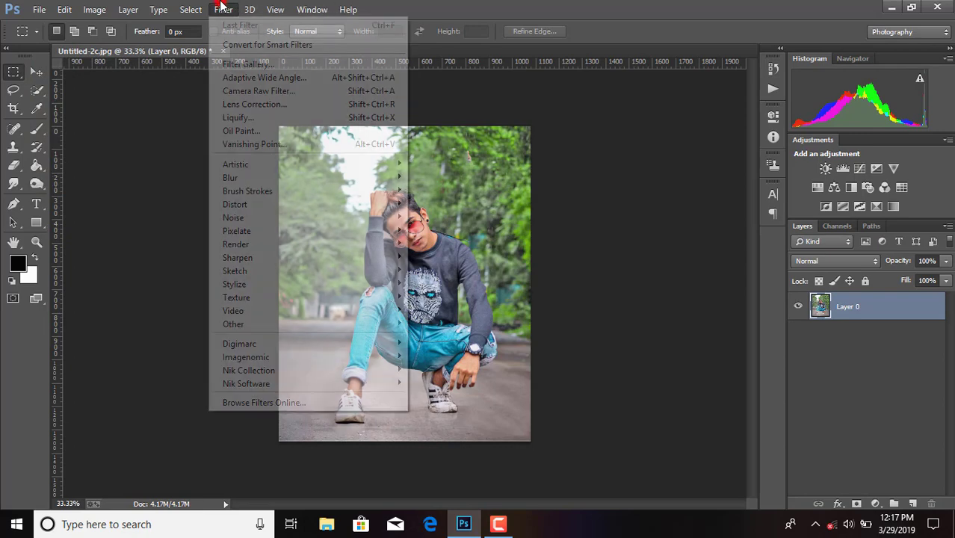
click(253, 90)
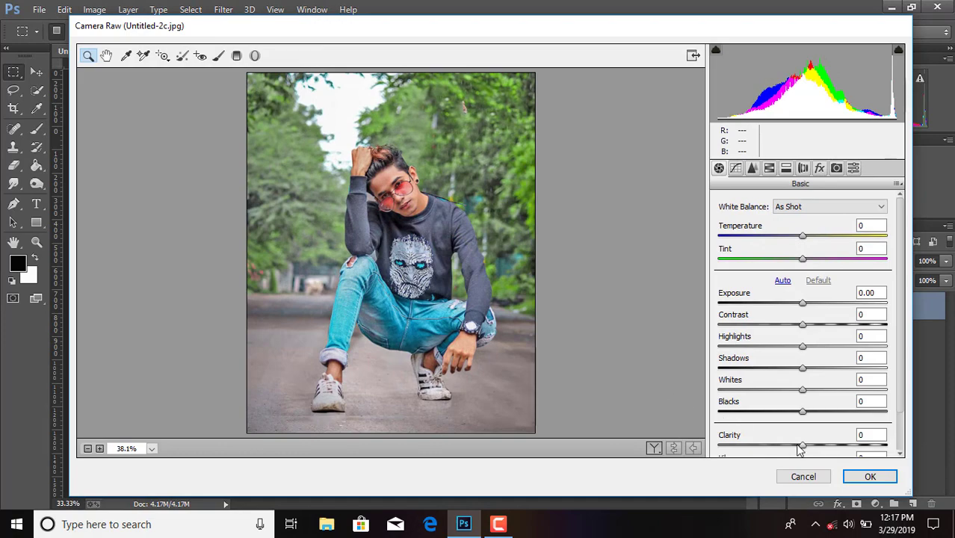
drag(802, 446, 820, 446)
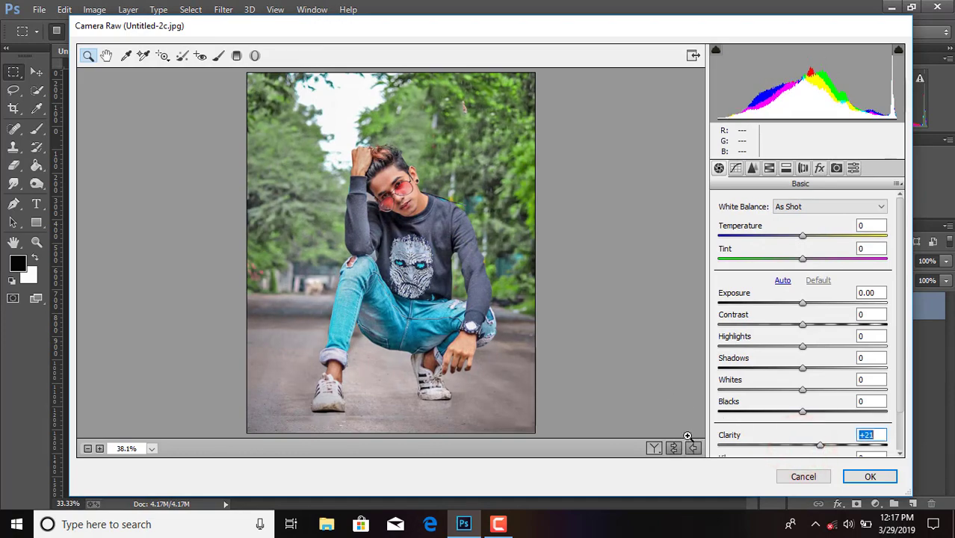
click(654, 448)
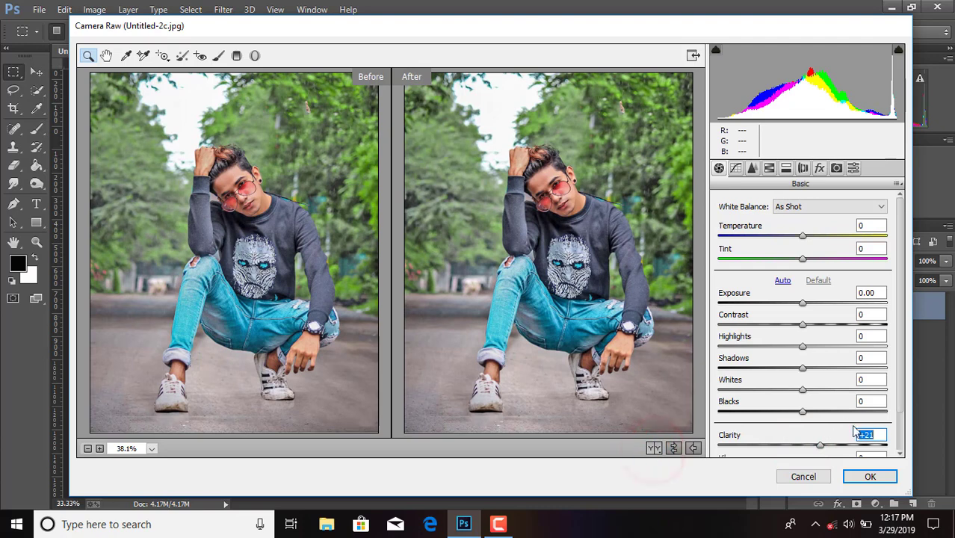
drag(838, 450, 841, 452)
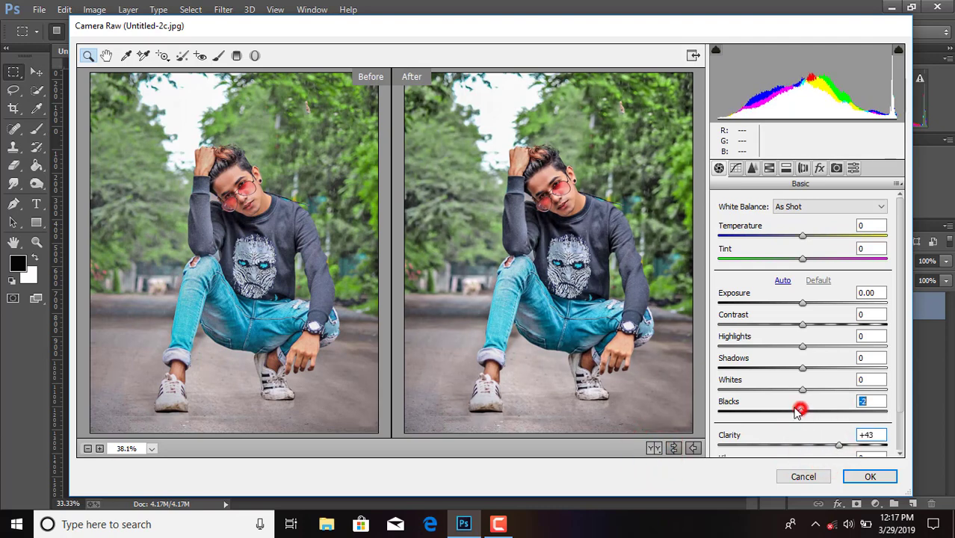
mouse_move(802, 413)
mouse_down()
mouse_move(772, 412)
mouse_move(837, 390)
mouse_move(825, 346)
mouse_up()
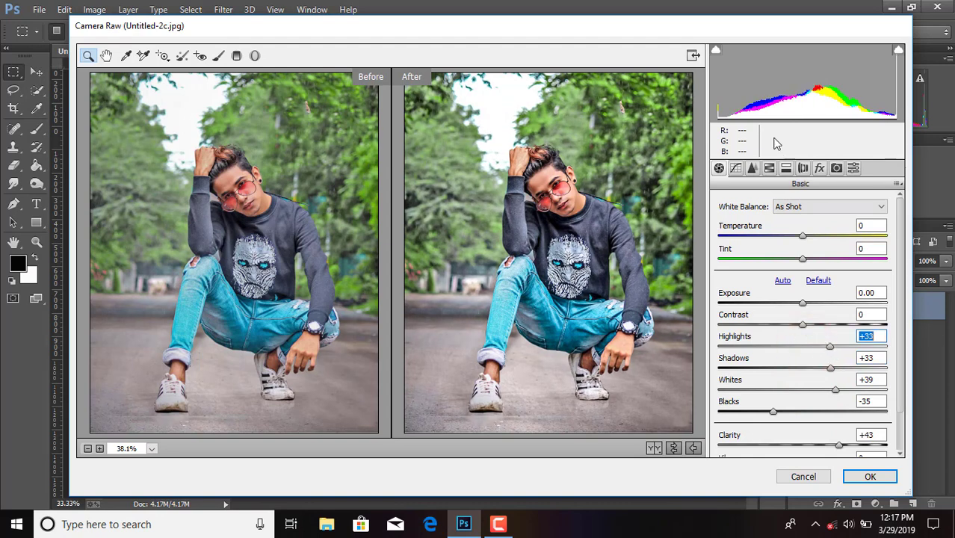
Step: Add luminance noise reduction of 13 in the Detail settings
click(752, 168)
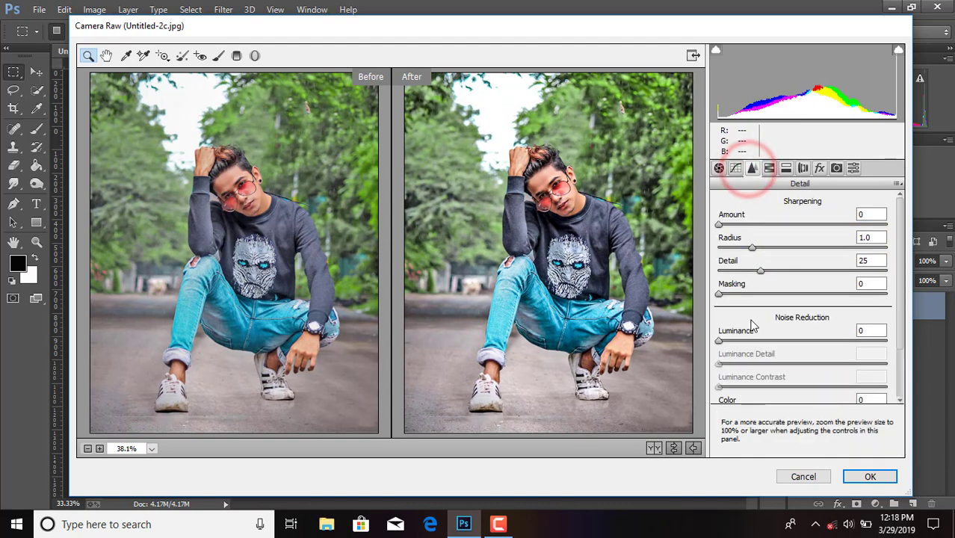
drag(721, 341, 748, 345)
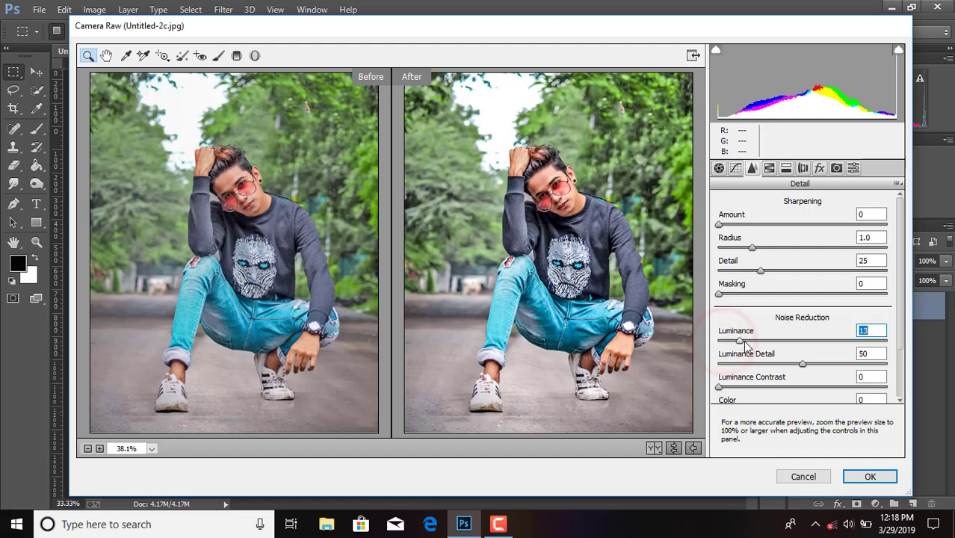
click(770, 169)
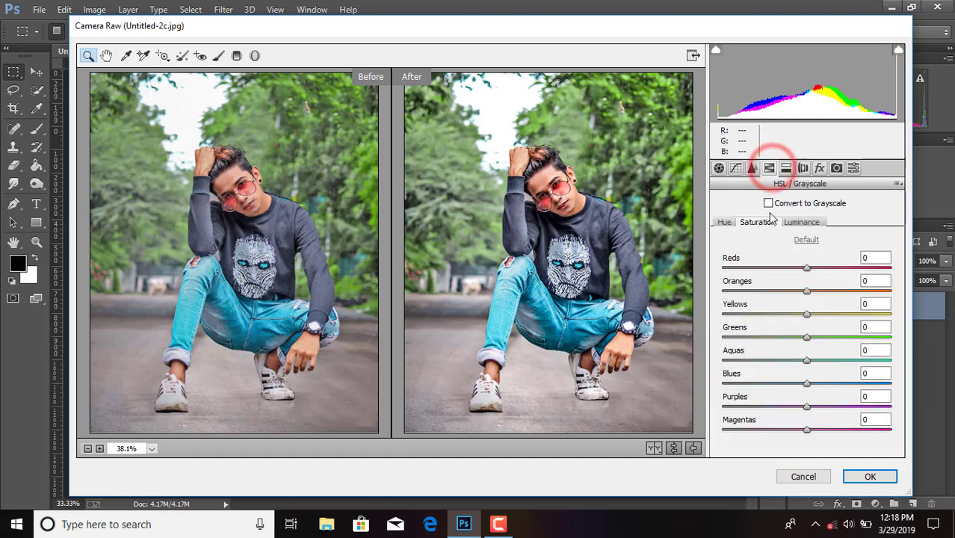
Step: Set HSL saturation to Greens -90 and Aquas -14, then apply the Camera Raw filter
click(797, 222)
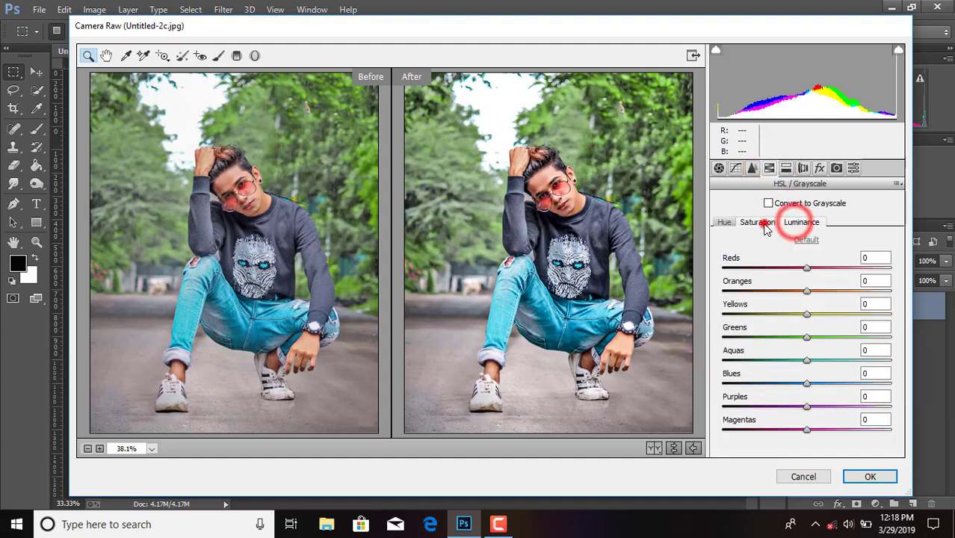
click(758, 223)
drag(807, 337, 750, 338)
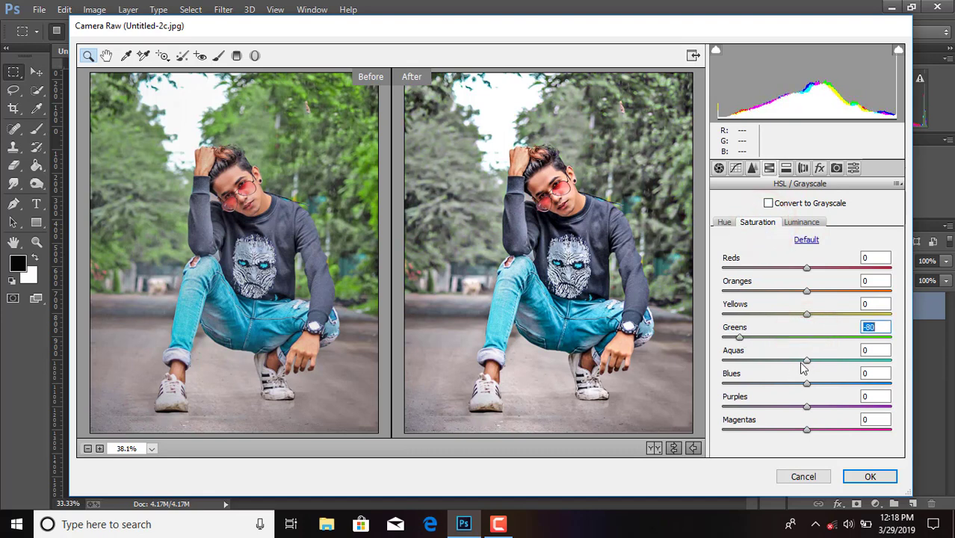
drag(807, 361, 795, 364)
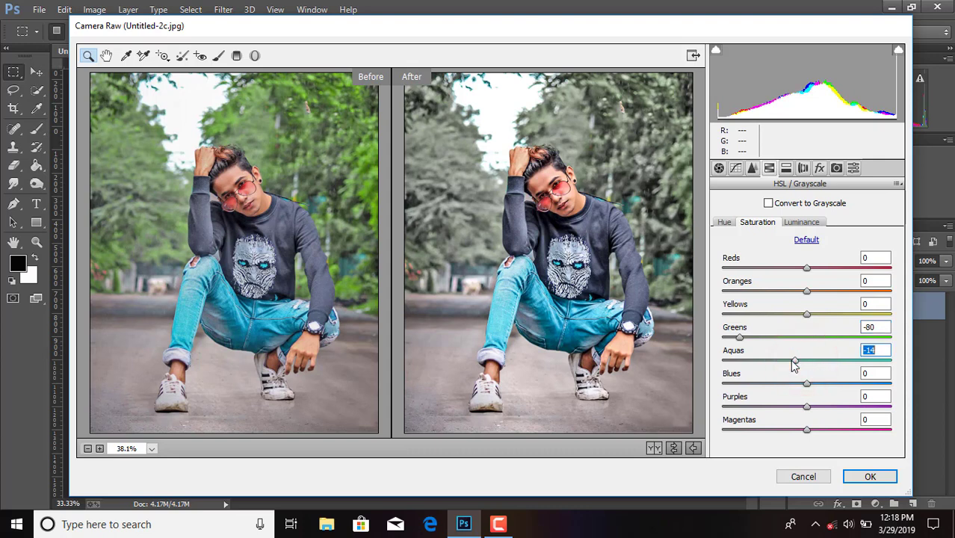
drag(739, 341, 731, 341)
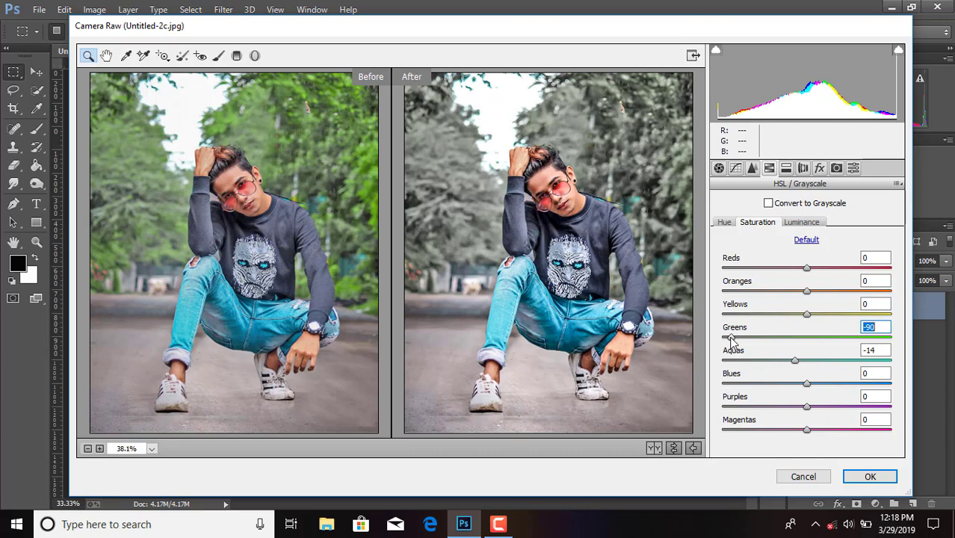
click(860, 477)
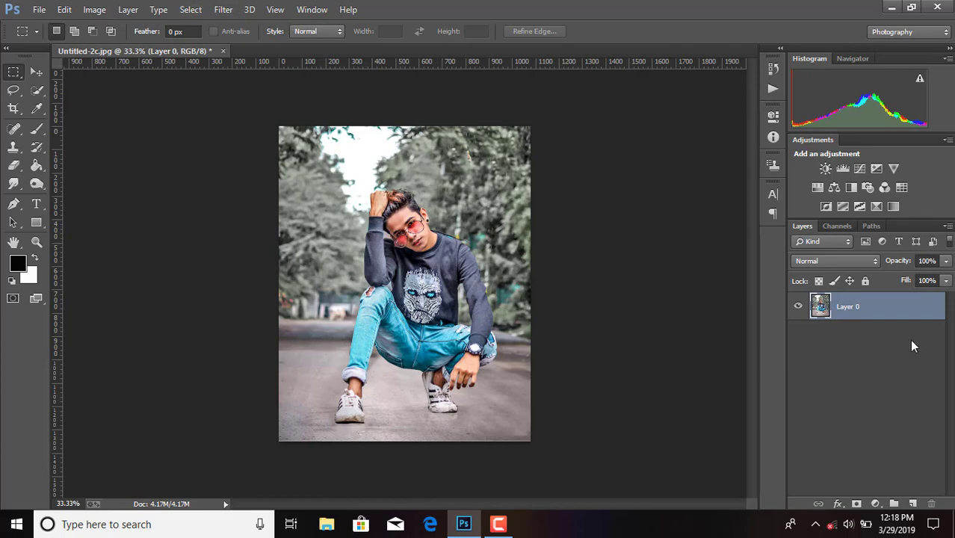
Step: Duplicate Layer 0 into a Layer 0 copy
drag(904, 309, 913, 504)
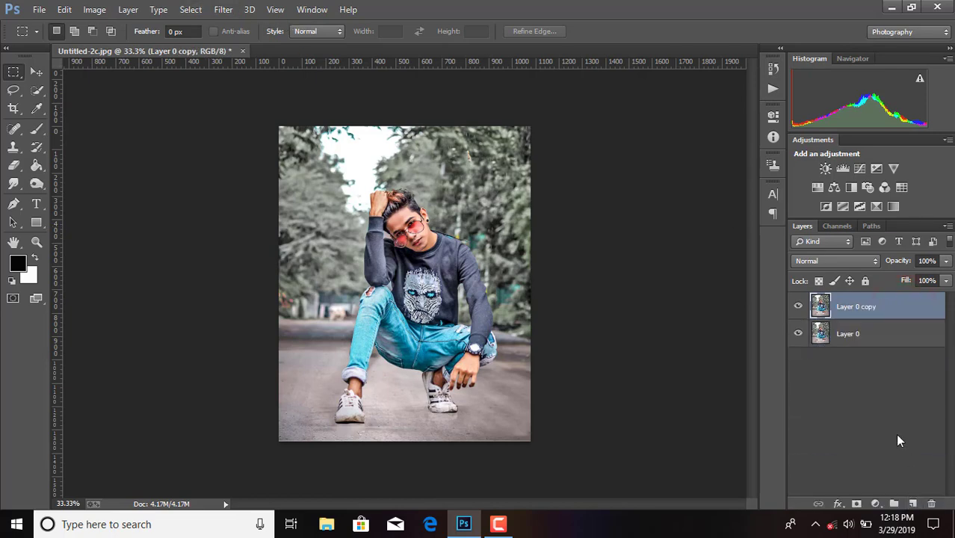
click(224, 9)
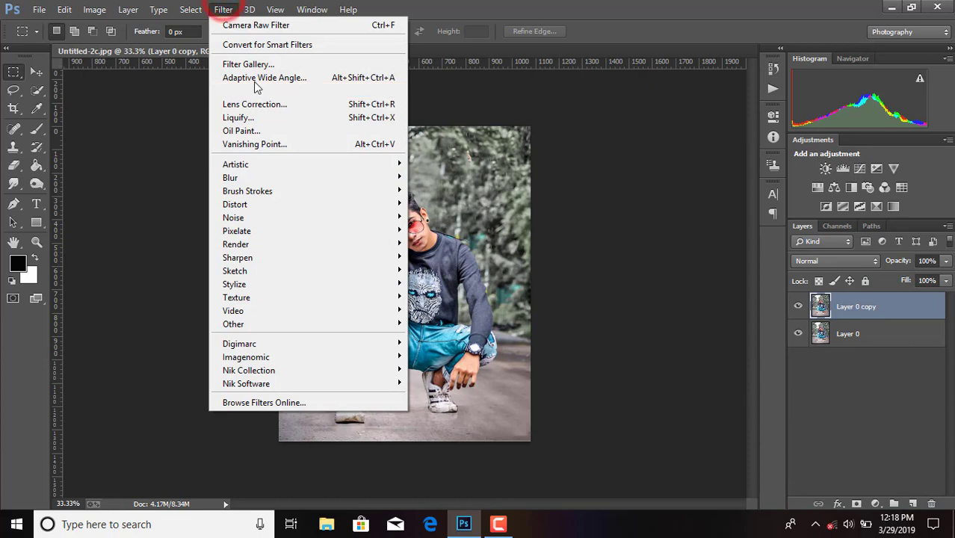
Step: Apply Oil Paint to Layer 0 copy with Shine 0.2, Cleanliness 2.4 and Scale 0.25
click(260, 132)
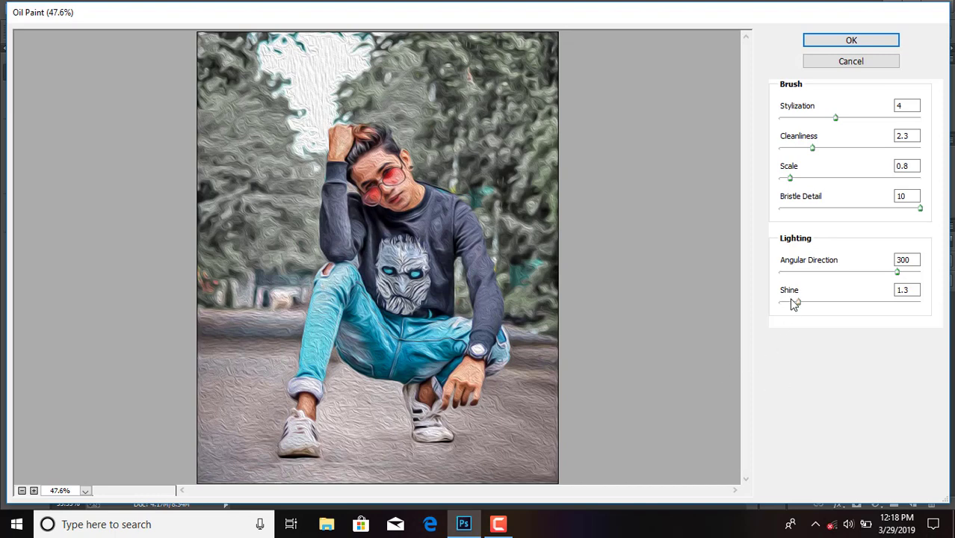
drag(797, 303, 785, 302)
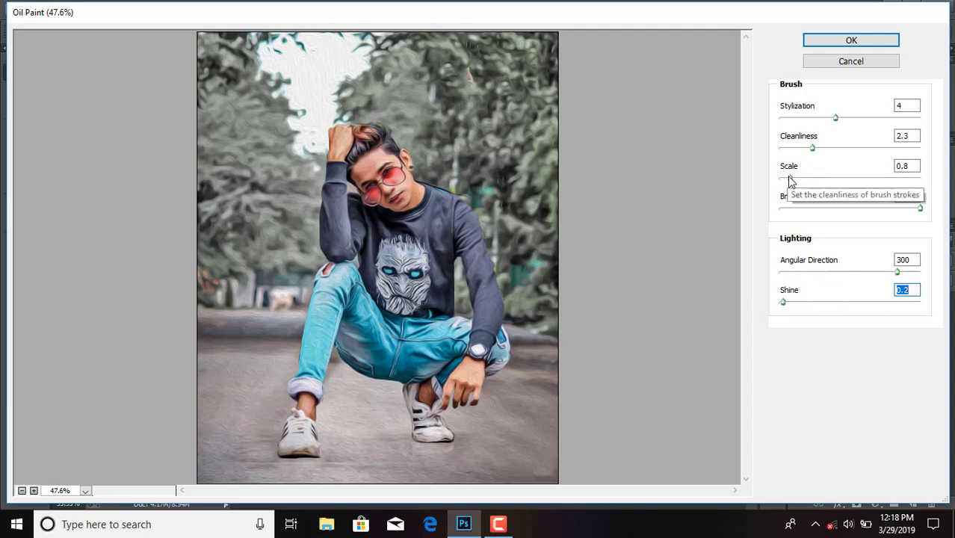
drag(791, 178, 787, 179)
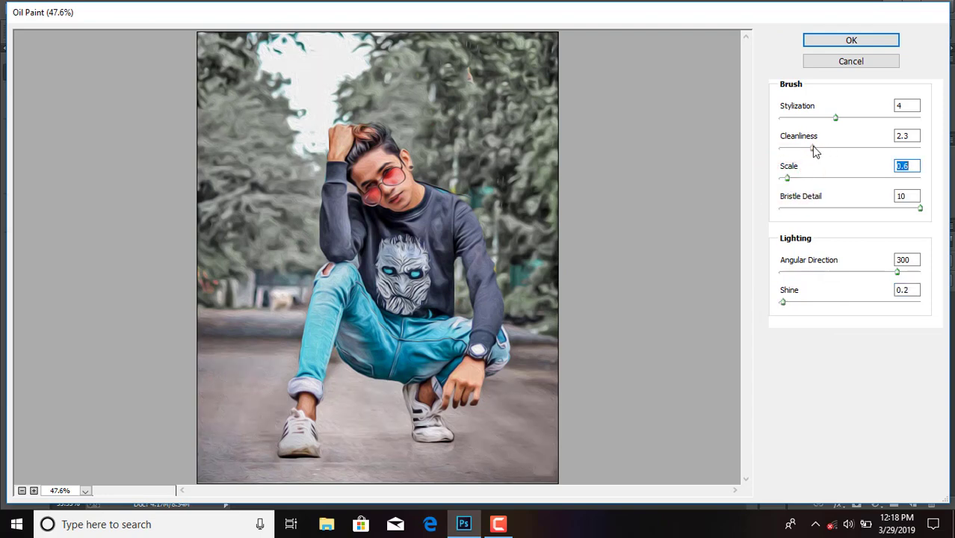
drag(814, 148, 826, 148)
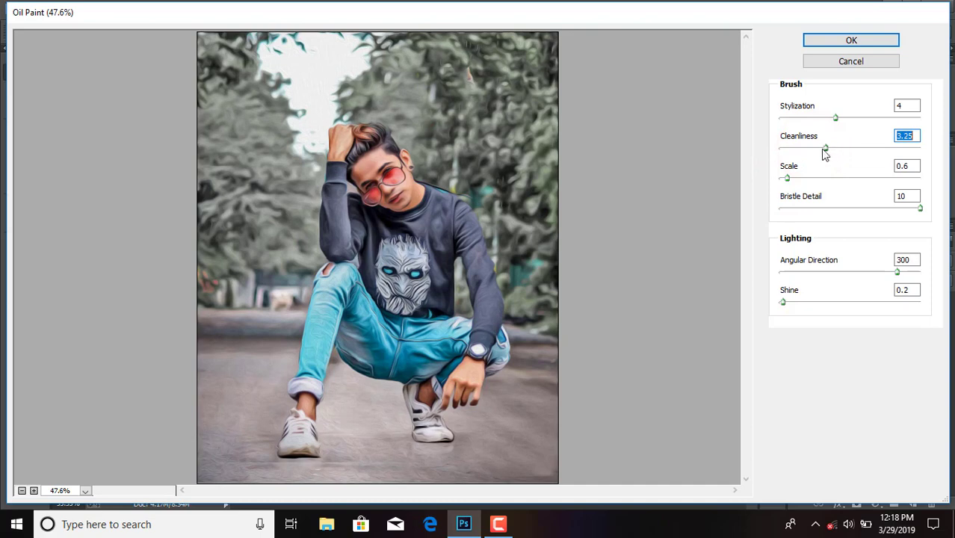
drag(787, 178, 785, 181)
click(826, 40)
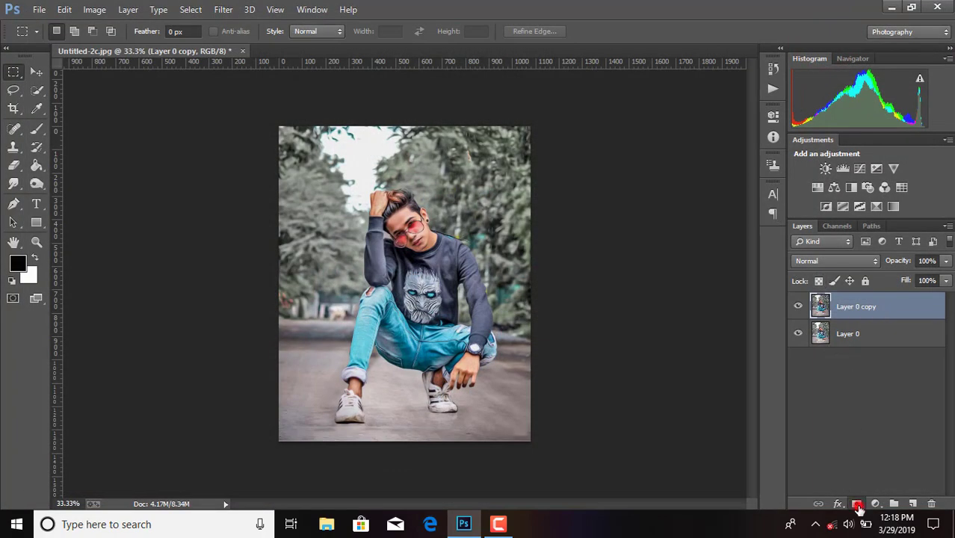
Step: Add a layer mask to Layer 0 copy and ready a black brush, zoomed in
click(857, 506)
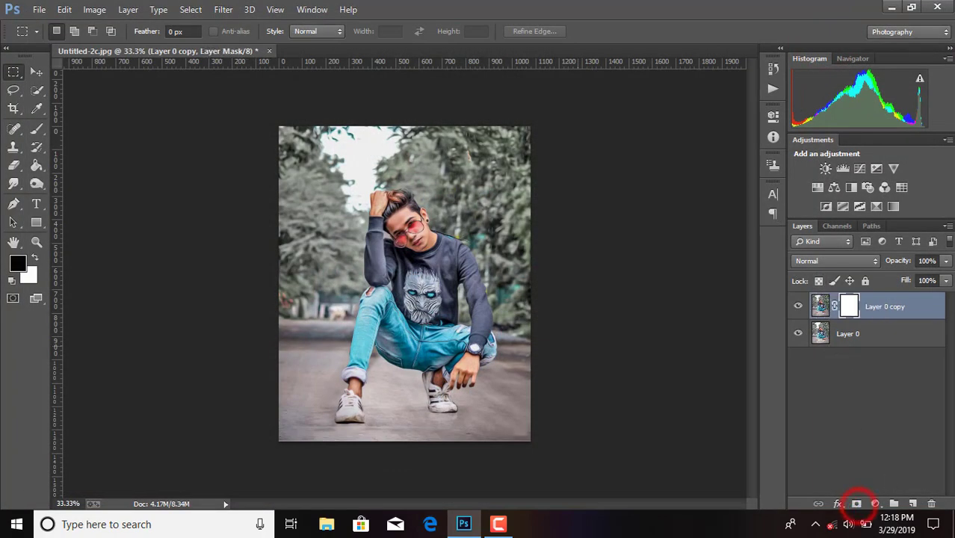
click(37, 131)
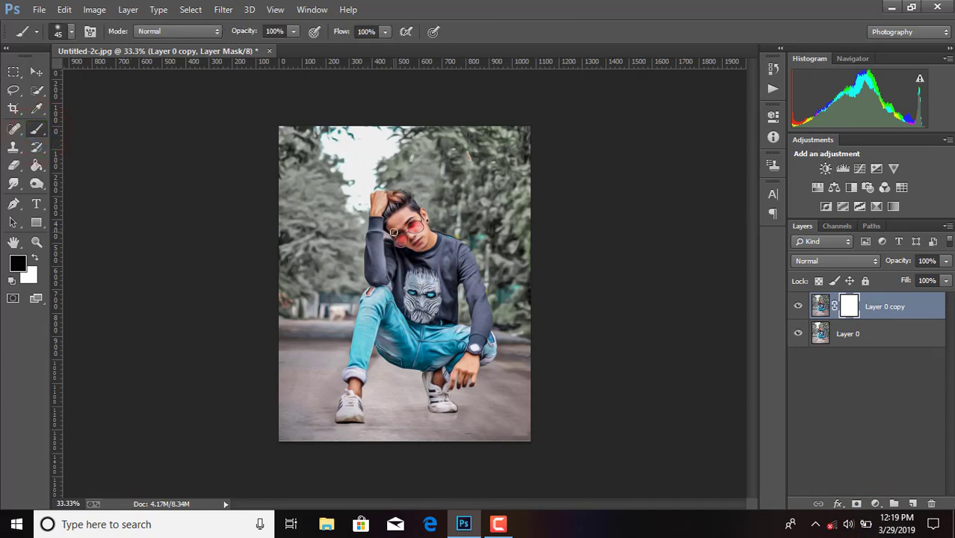
key(ctrl+plus)
key(ctrl+plus)
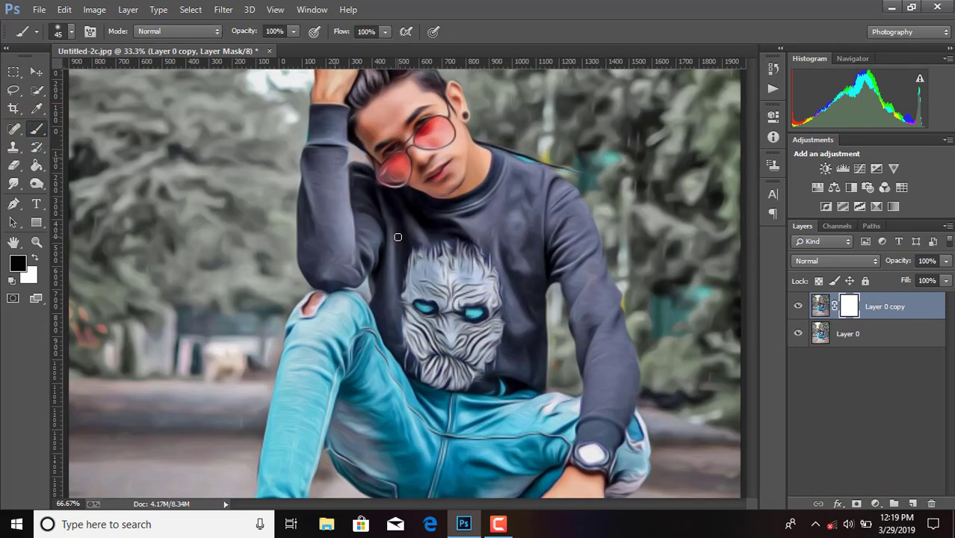
key(ctrl+plus)
scroll(398, 237, up, 2)
scroll(398, 237, up, 2)
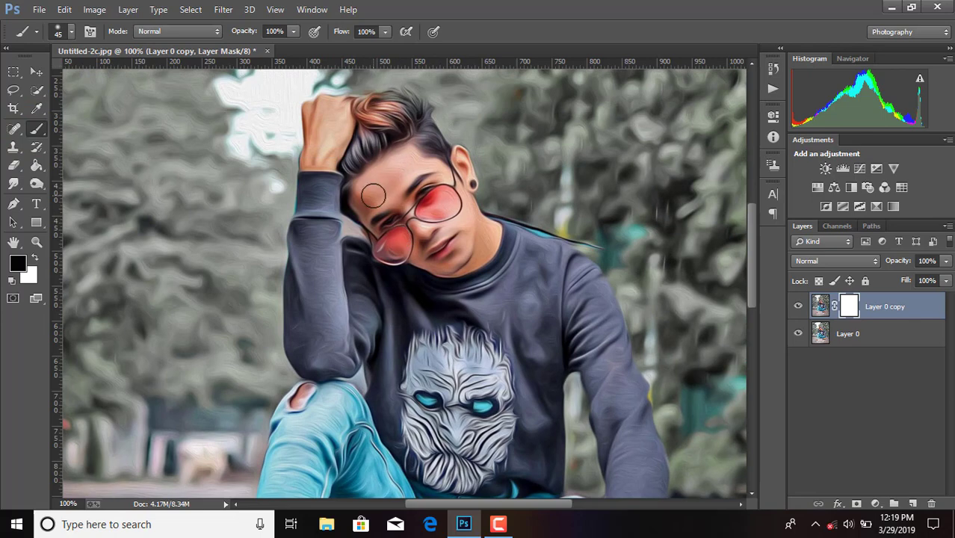
drag(373, 196, 437, 181)
key(ctrl+z)
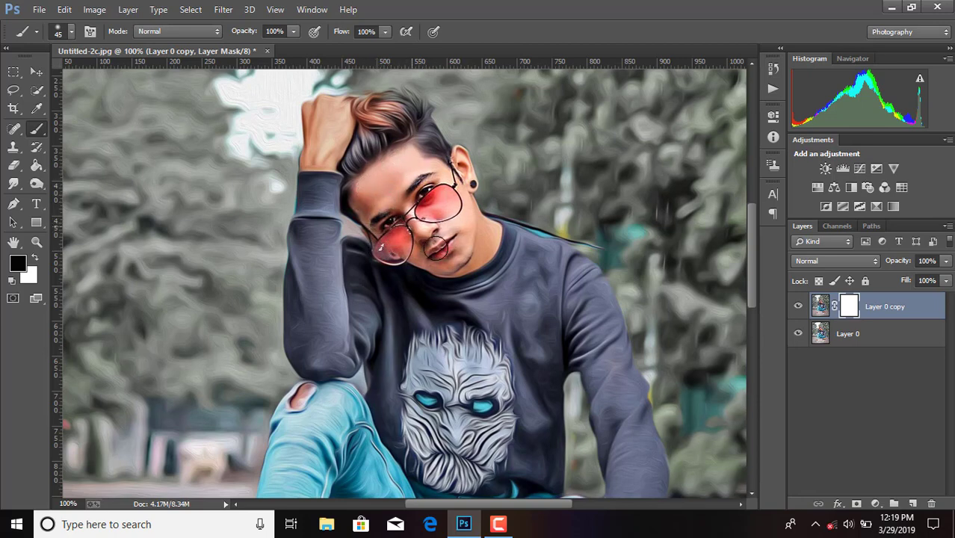
Step: Paint the mask over the raised hand, fingertips and ankle to reveal the original skin
scroll(374, 203, up, 3)
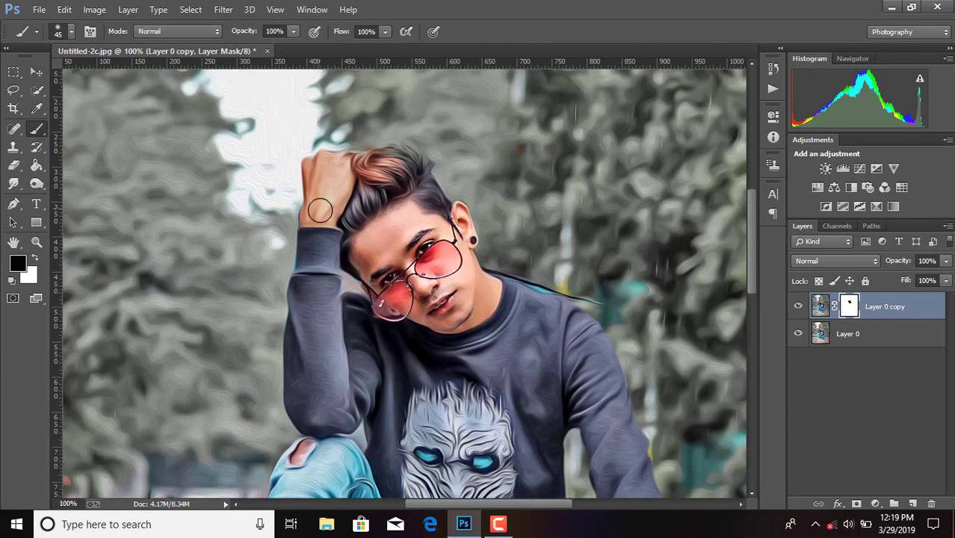
mouse_move(320, 211)
mouse_down()
mouse_move(336, 166)
mouse_move(317, 216)
mouse_up()
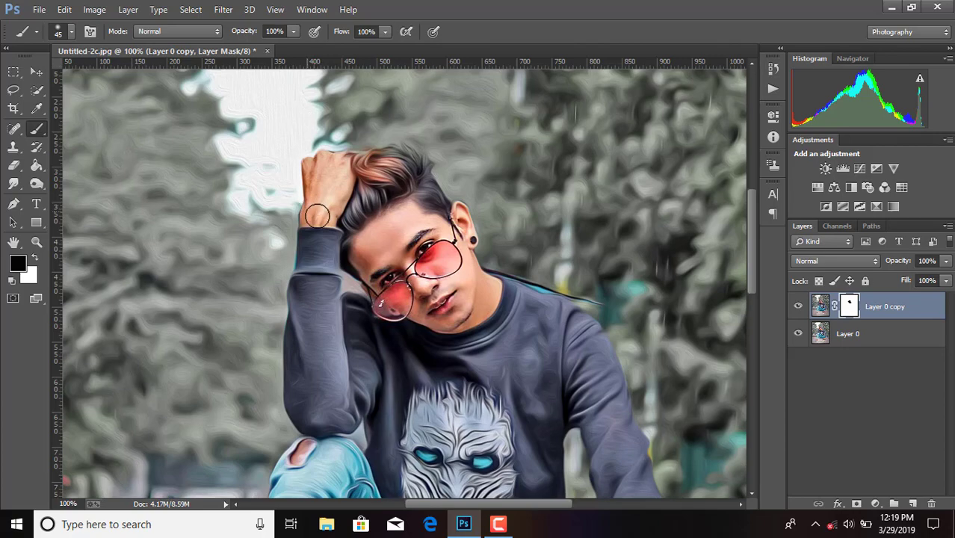
scroll(381, 247, down, 5)
scroll(394, 274, down, 4)
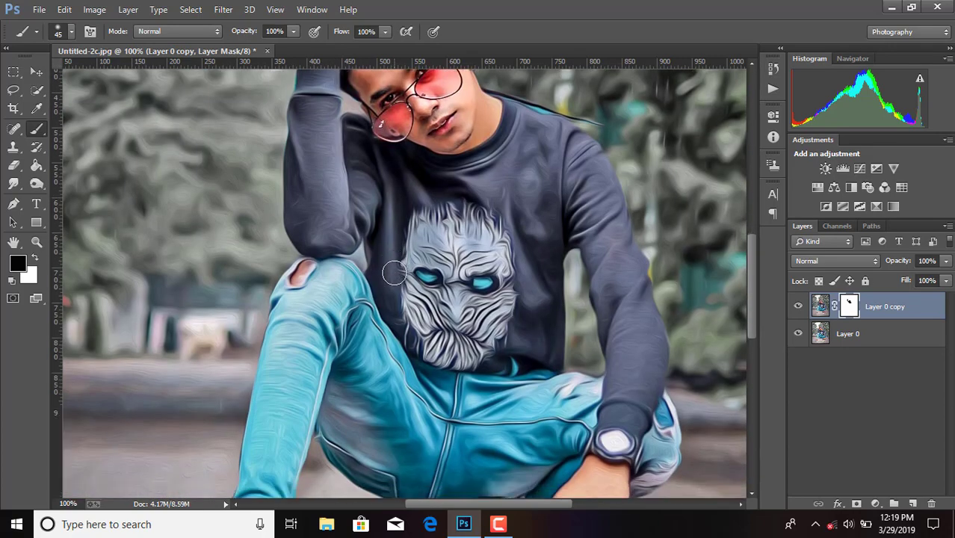
scroll(395, 273, down, 4)
drag(310, 180, 299, 196)
scroll(385, 215, down, 3)
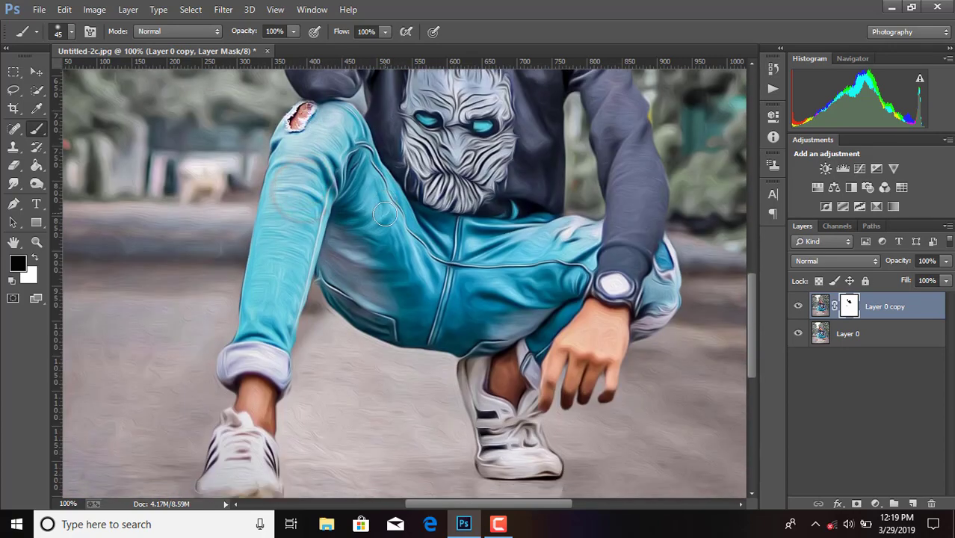
scroll(385, 214, down, 4)
scroll(588, 253, down, 2)
drag(599, 255, 603, 252)
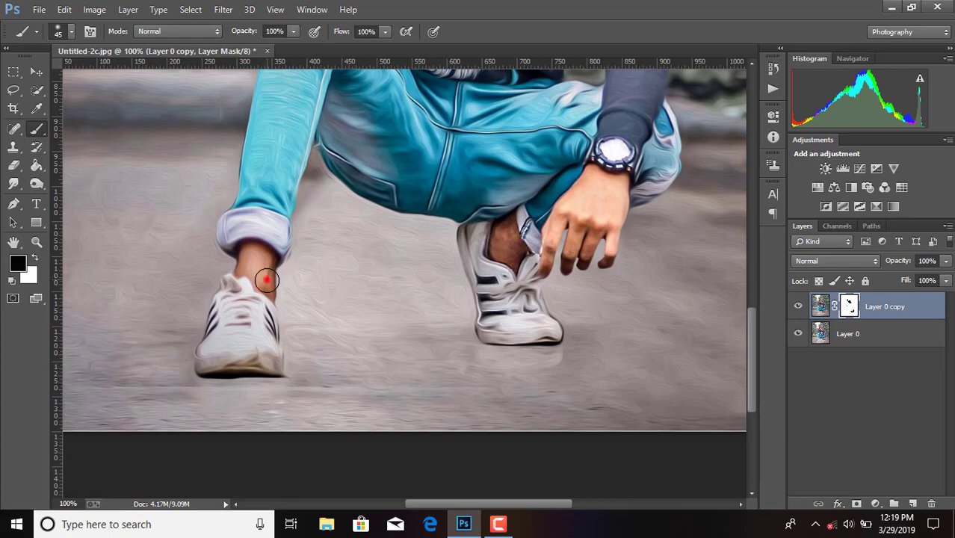
drag(267, 281, 231, 223)
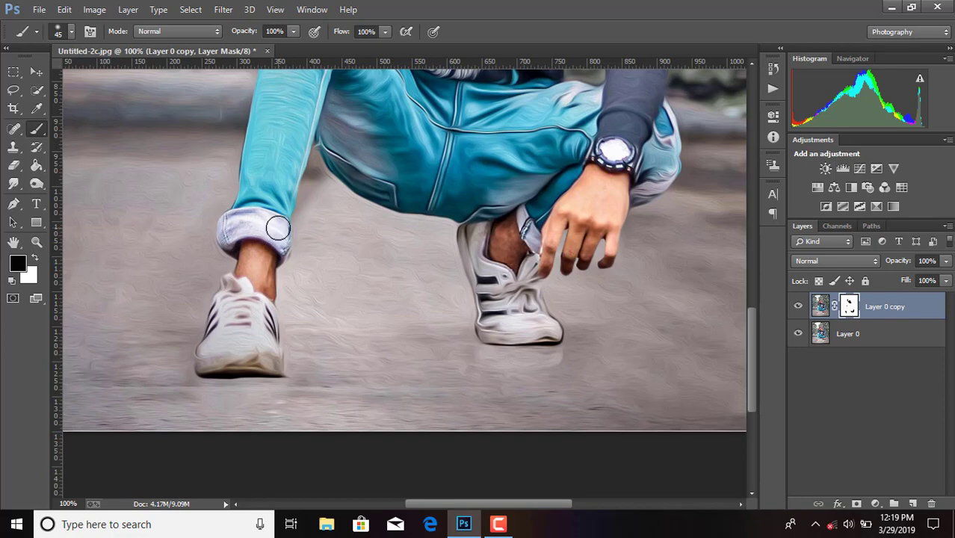
key(ctrl+minus)
key(ctrl+minus)
key(ctrl+minus)
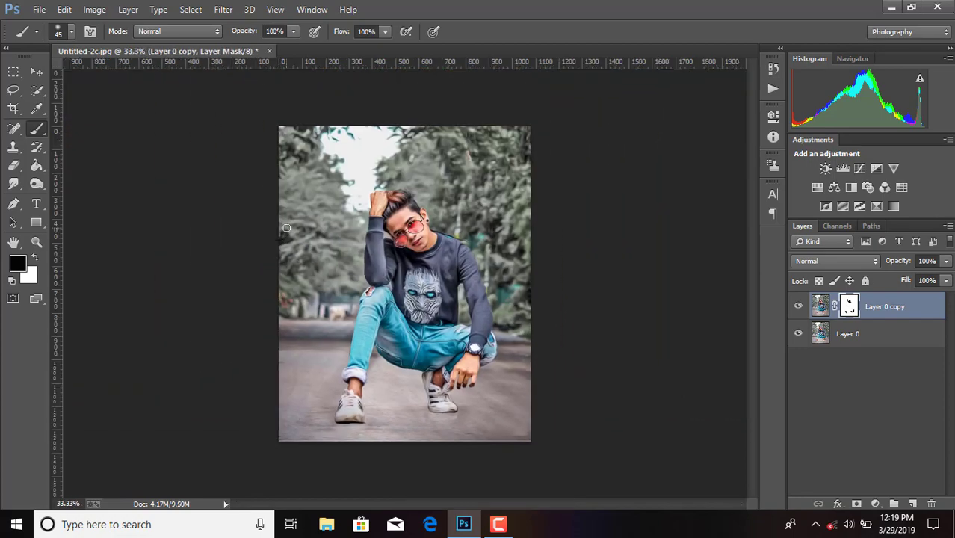
Step: Merge the visible layers into a single Layer 0
right_click(852, 332)
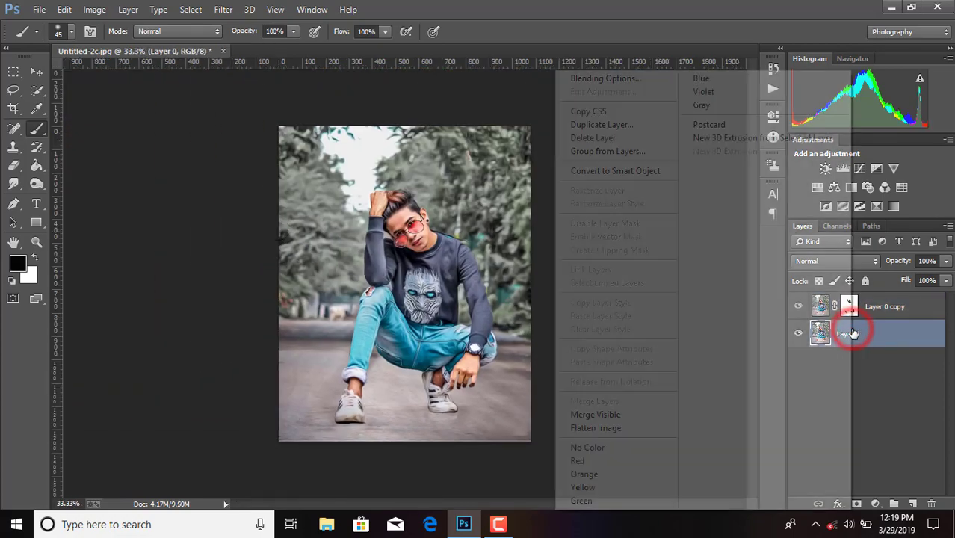
click(591, 415)
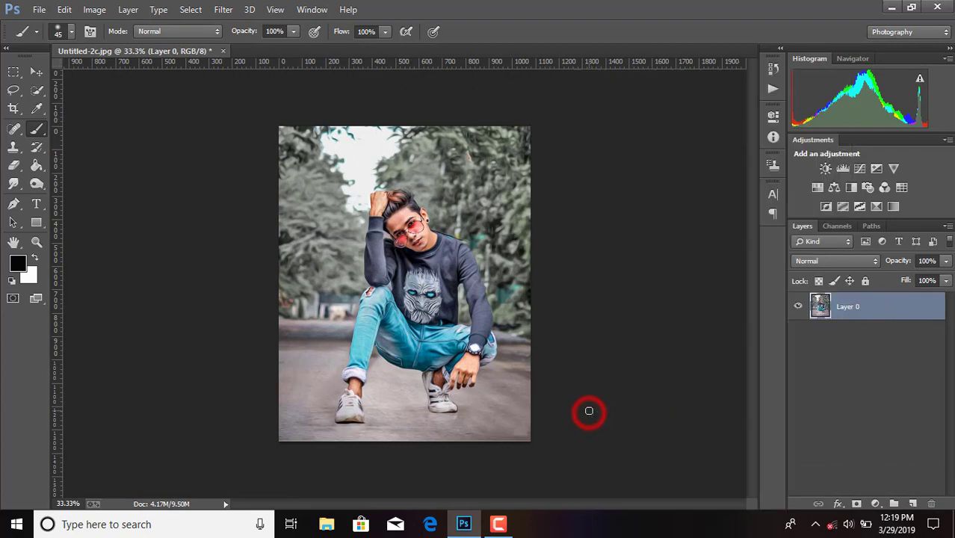
click(278, 9)
mouse_move(223, 9)
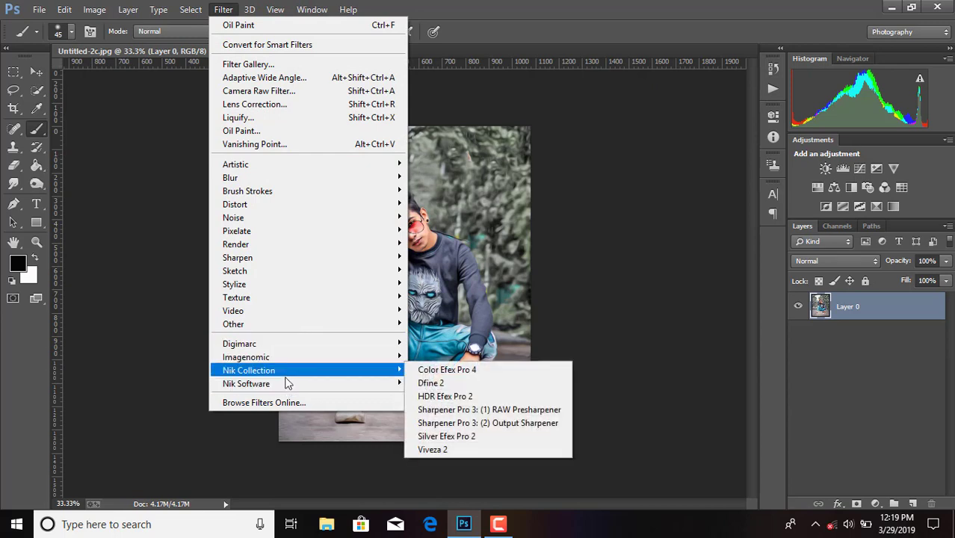
mouse_move(246, 383)
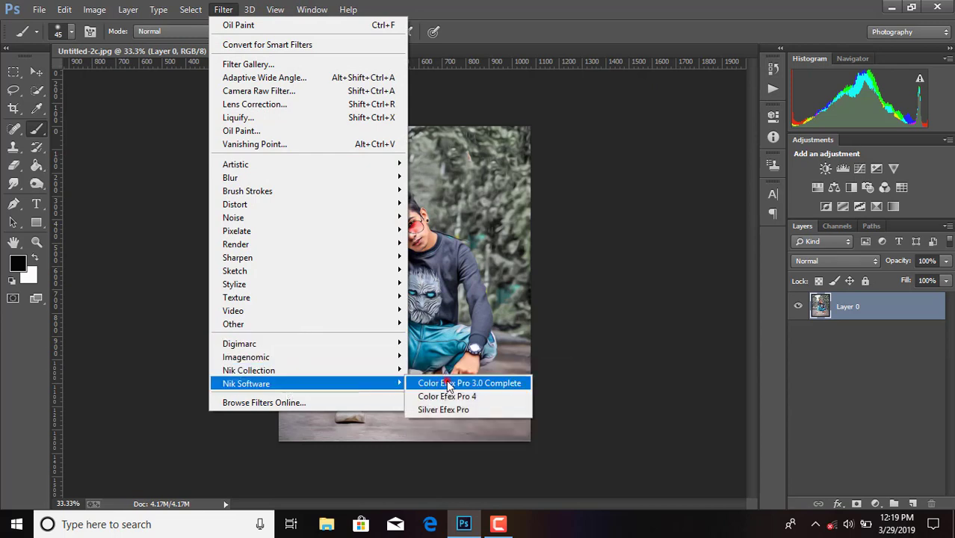
Step: Apply Color Efex Pro's Graduated Neutral Density with upper tonality -27%, vertical shift 63%, rotation 153°
click(447, 384)
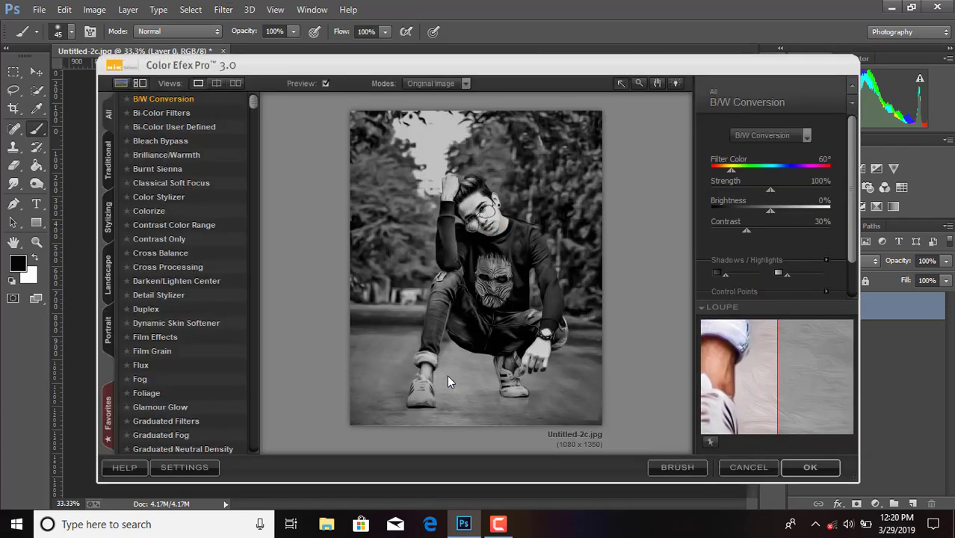
click(172, 449)
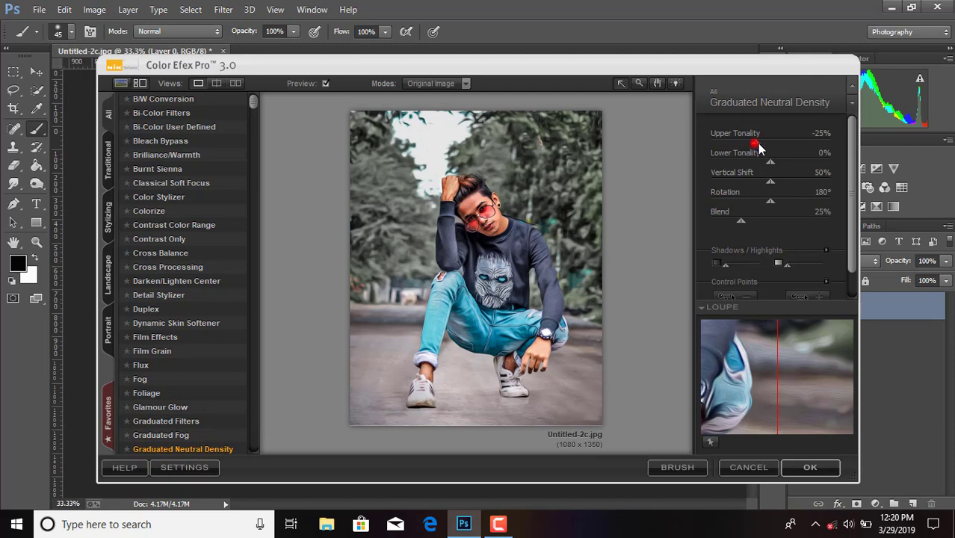
drag(759, 149, 753, 152)
drag(781, 163, 784, 166)
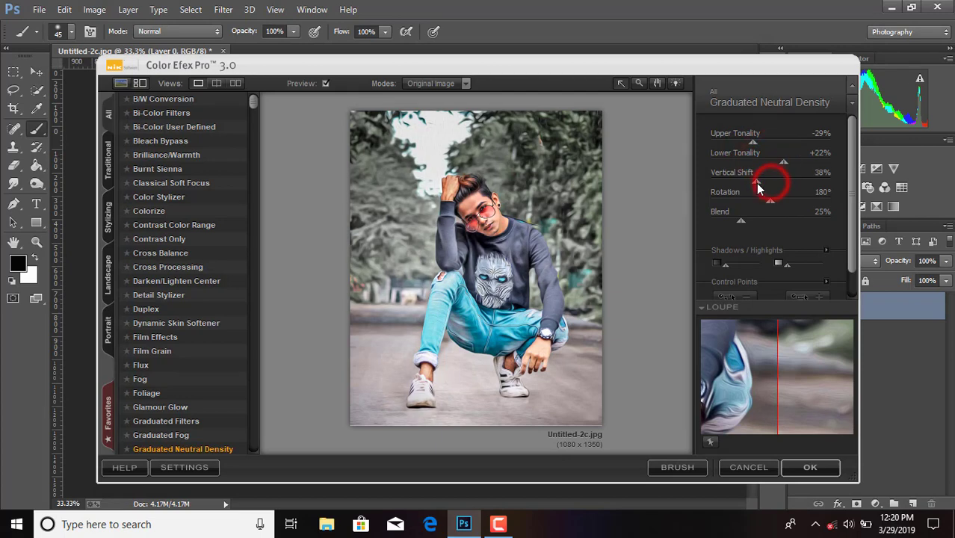
drag(764, 184, 788, 189)
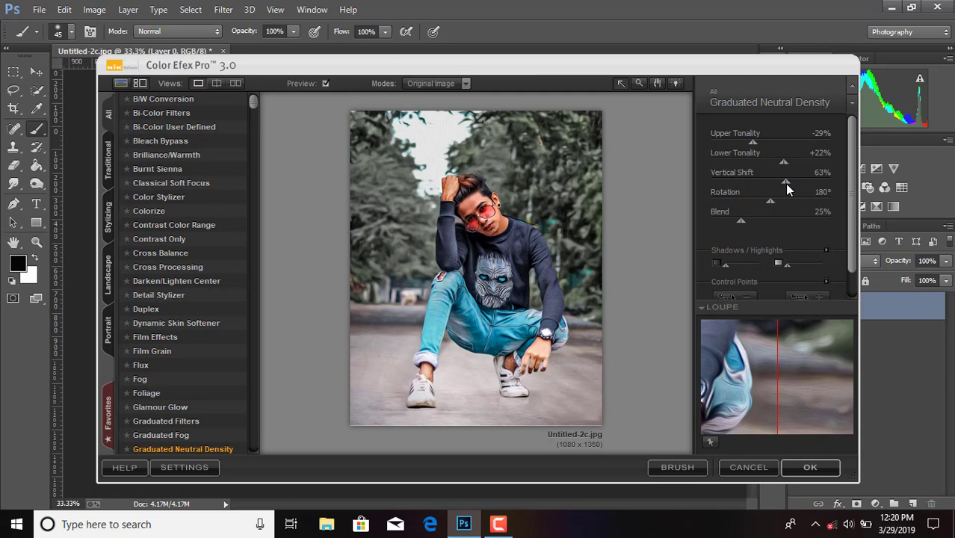
drag(753, 142, 755, 142)
mouse_move(770, 203)
mouse_down()
mouse_move(753, 202)
mouse_move(764, 202)
mouse_up()
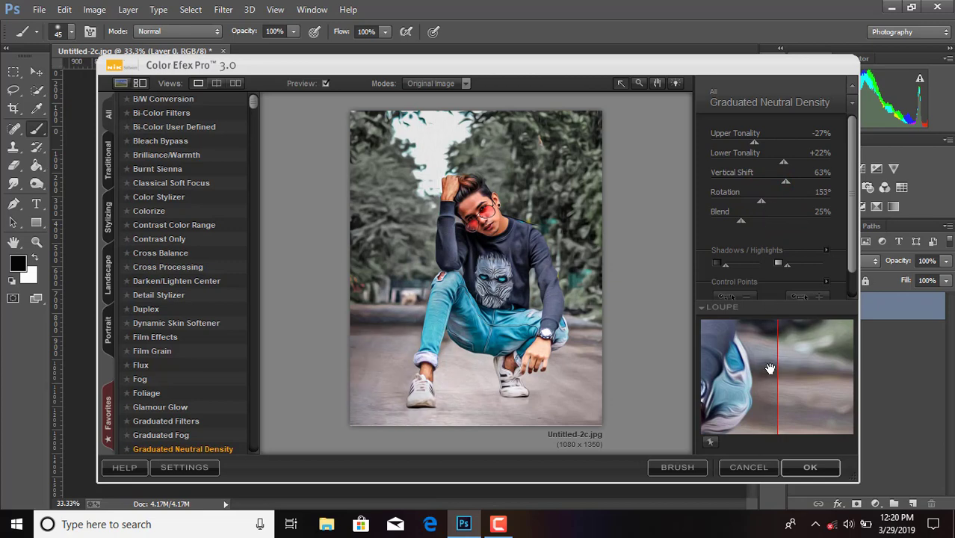
click(807, 471)
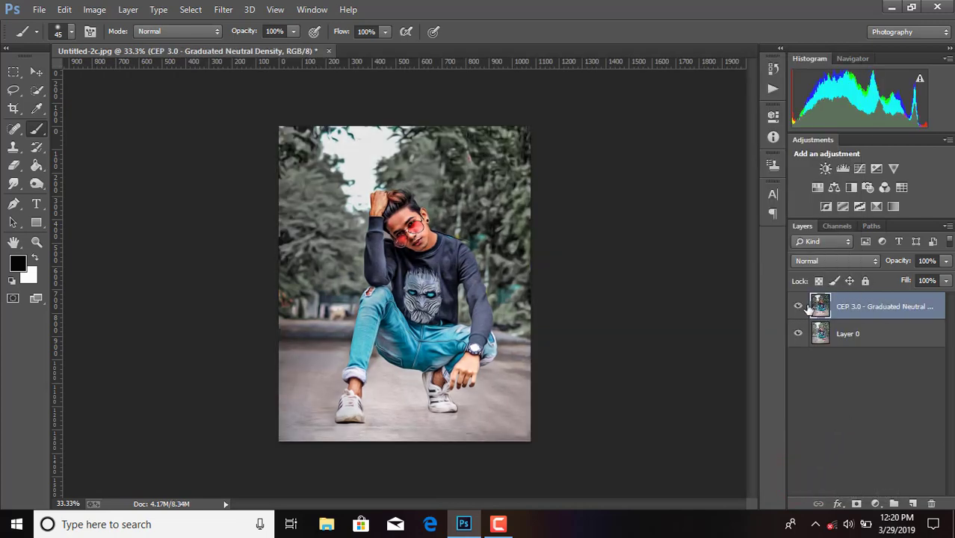
Step: Compare the image with the density layer on and off, then merge visible layers into Layer 0
click(799, 308)
click(799, 308)
right_click(886, 333)
click(616, 417)
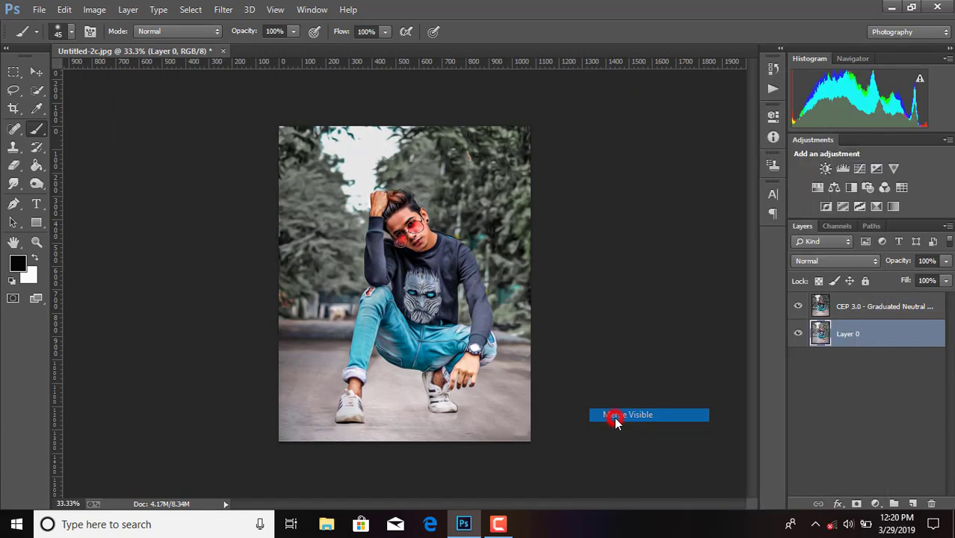
click(223, 9)
Step: In the Camera Raw filter, set Clarity +27, Blacks -18, Highlights +32, Shadows +44, Whites +23
click(250, 92)
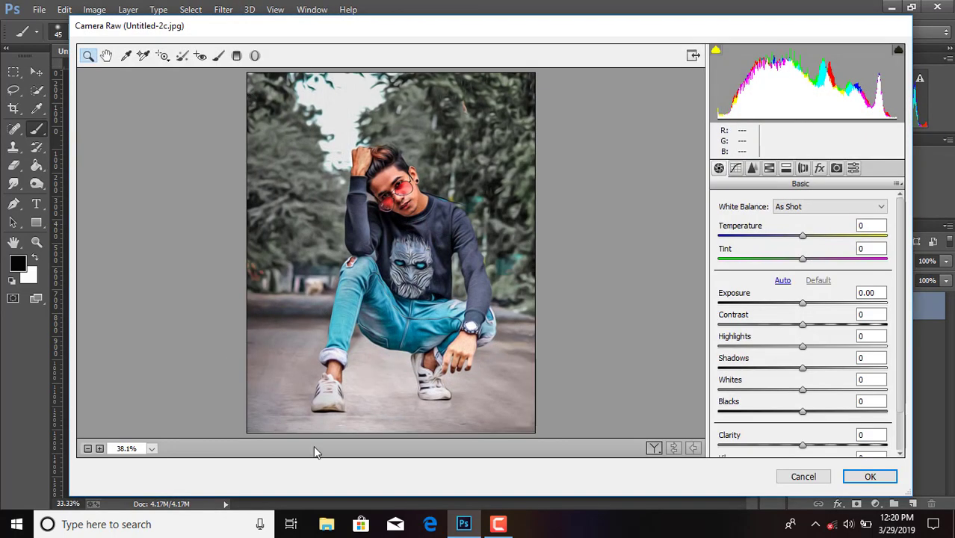
click(653, 449)
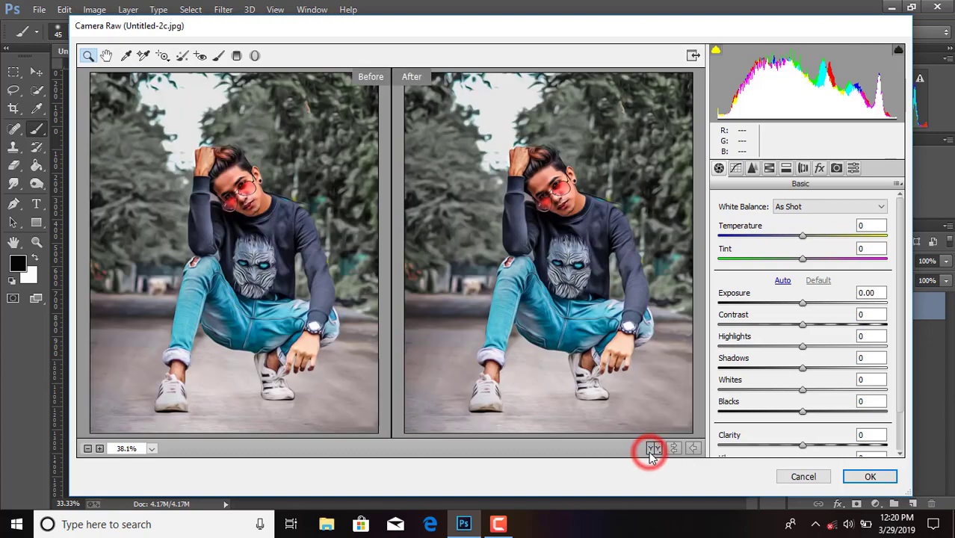
drag(803, 447, 825, 446)
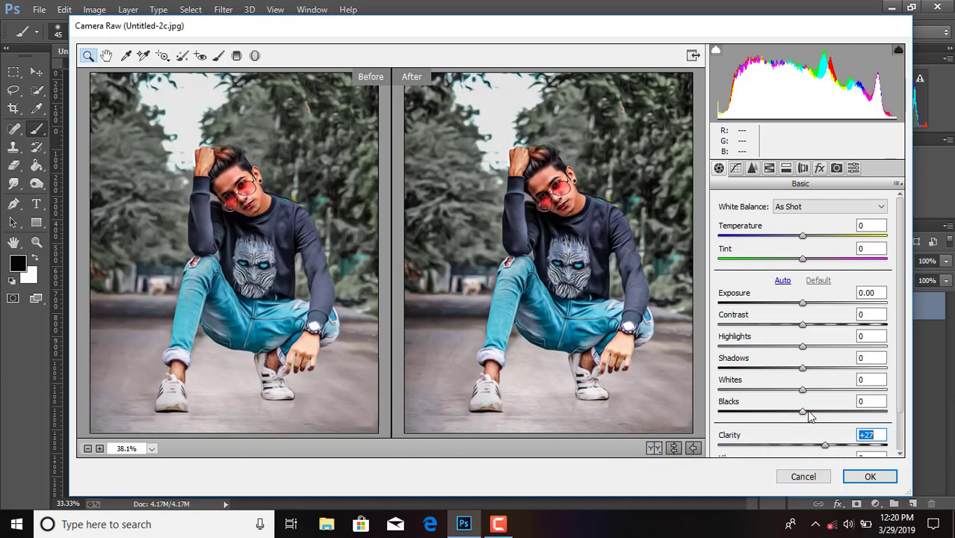
mouse_move(804, 412)
mouse_down()
mouse_move(789, 414)
mouse_move(841, 369)
mouse_move(830, 333)
mouse_up()
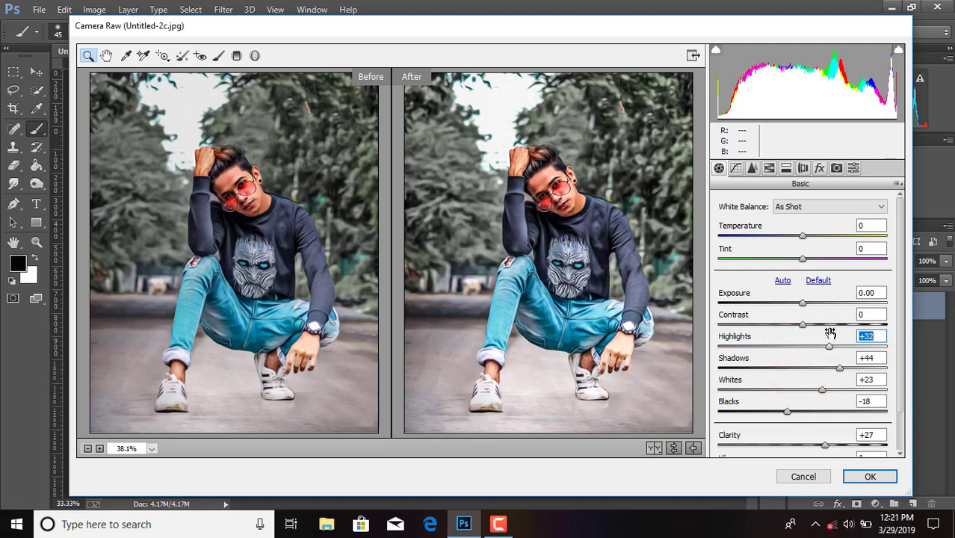
Step: Add a Camera Raw post-crop vignette with Amount -37
click(820, 168)
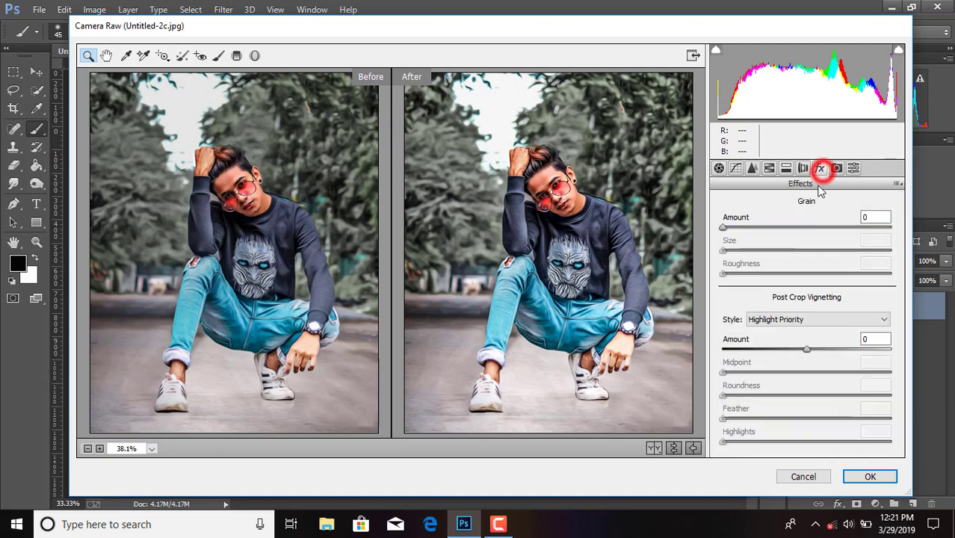
drag(808, 350, 778, 354)
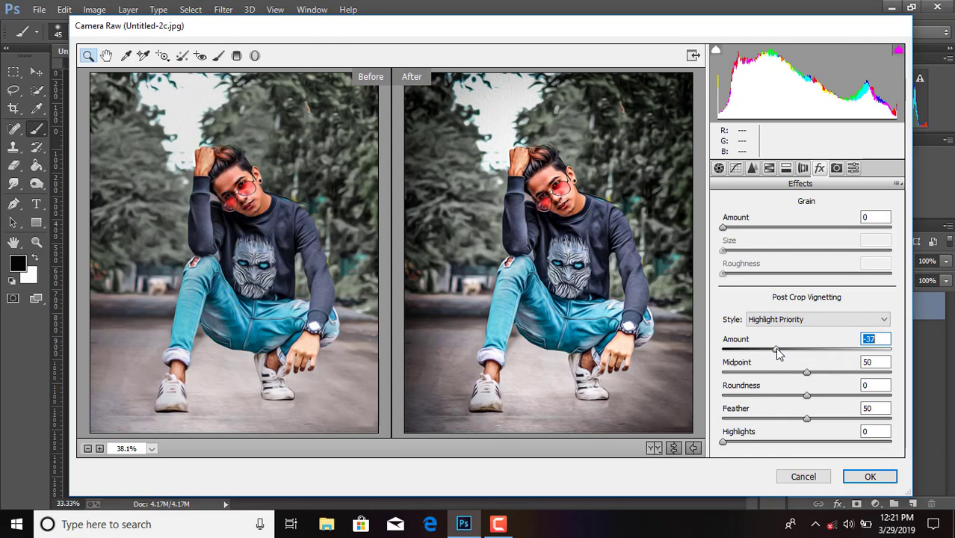
Step: Lower HSL saturation to Greens -39, Aquas -52, Oranges -27 and apply Camera Raw
click(786, 168)
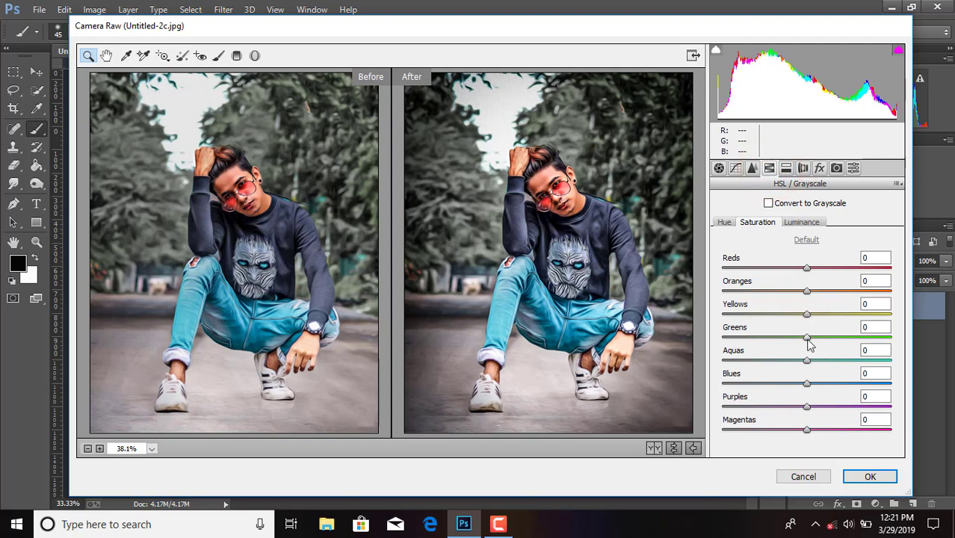
mouse_move(808, 343)
mouse_down()
mouse_move(774, 338)
mouse_move(792, 362)
mouse_move(762, 371)
mouse_up()
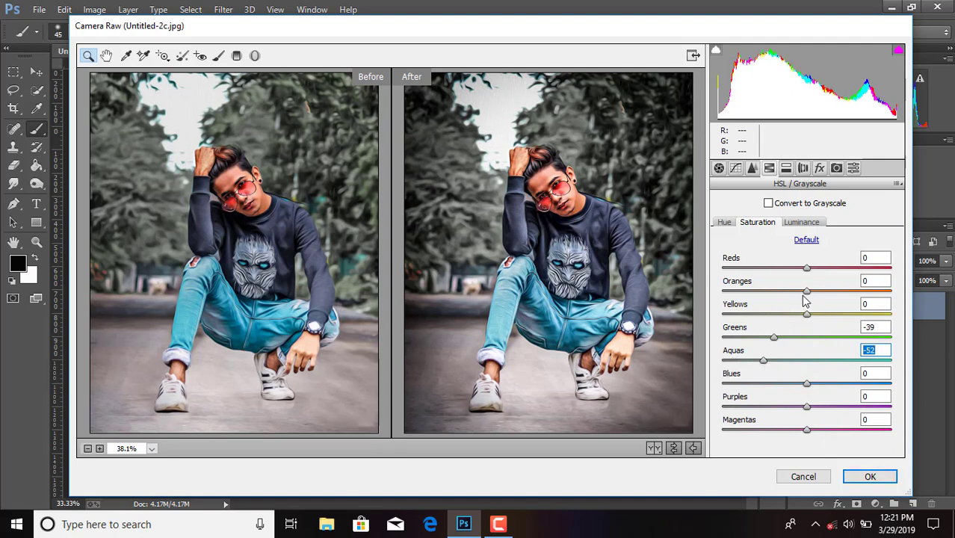
drag(807, 291, 785, 292)
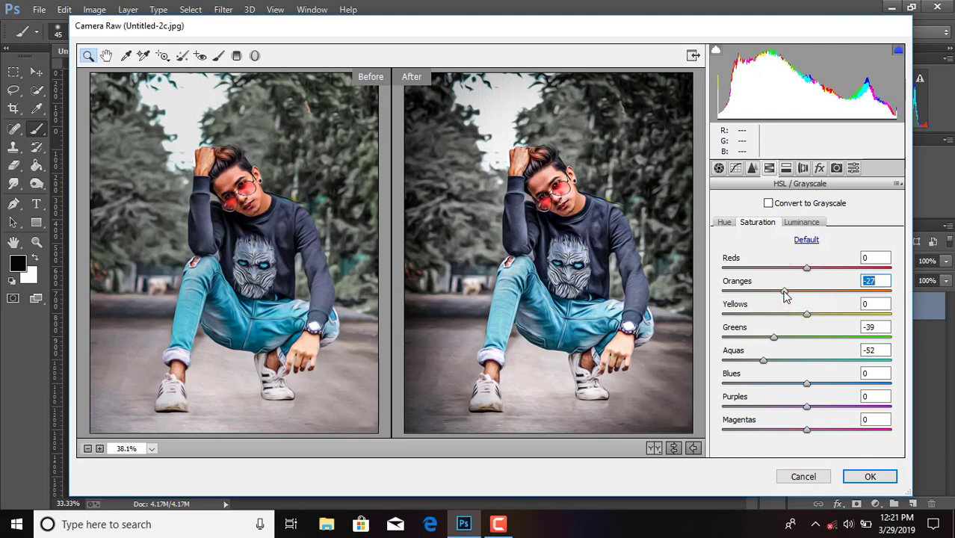
click(864, 479)
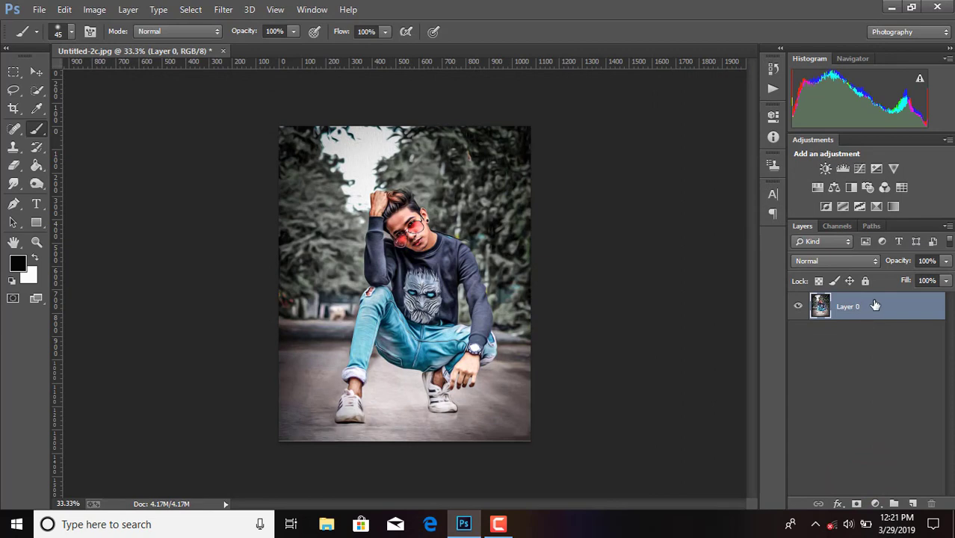
Step: Flatten the image into a single Background layer
right_click(875, 306)
click(650, 426)
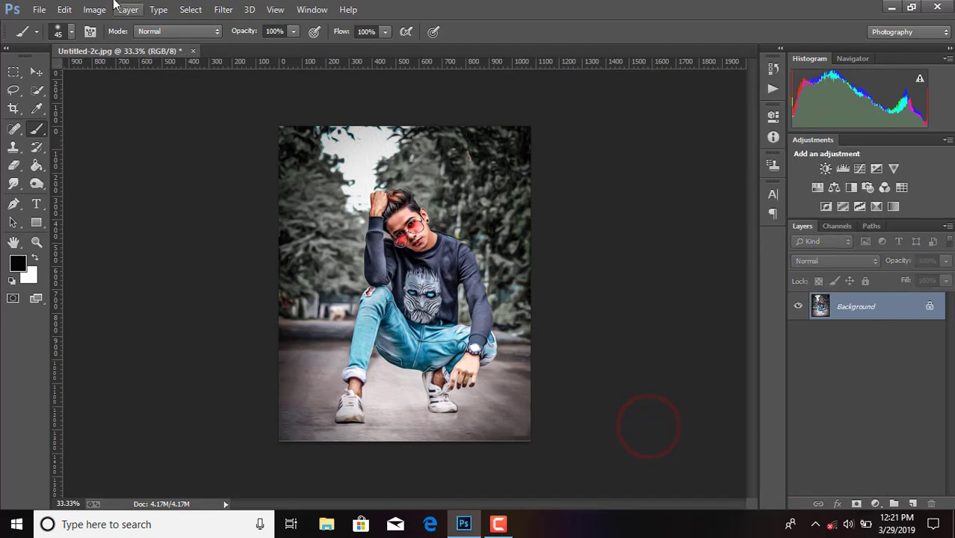
click(39, 9)
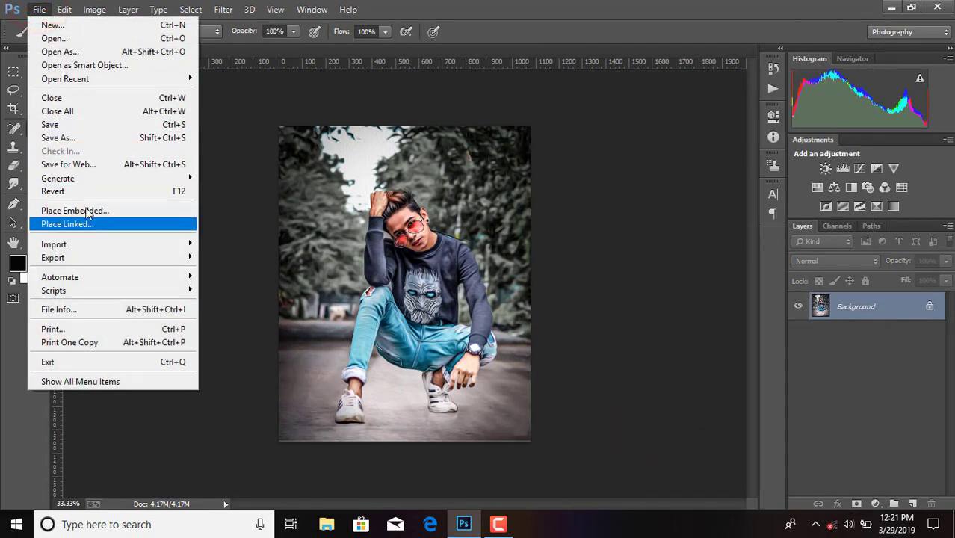
Step: Save a maximum-quality (12) JPEG copy of the image named 'Unt new'
click(78, 138)
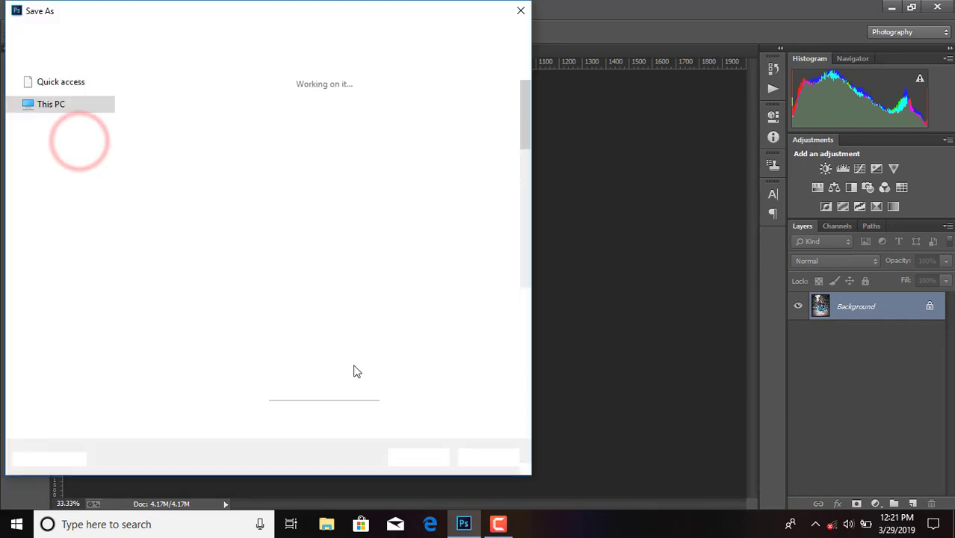
click(200, 315)
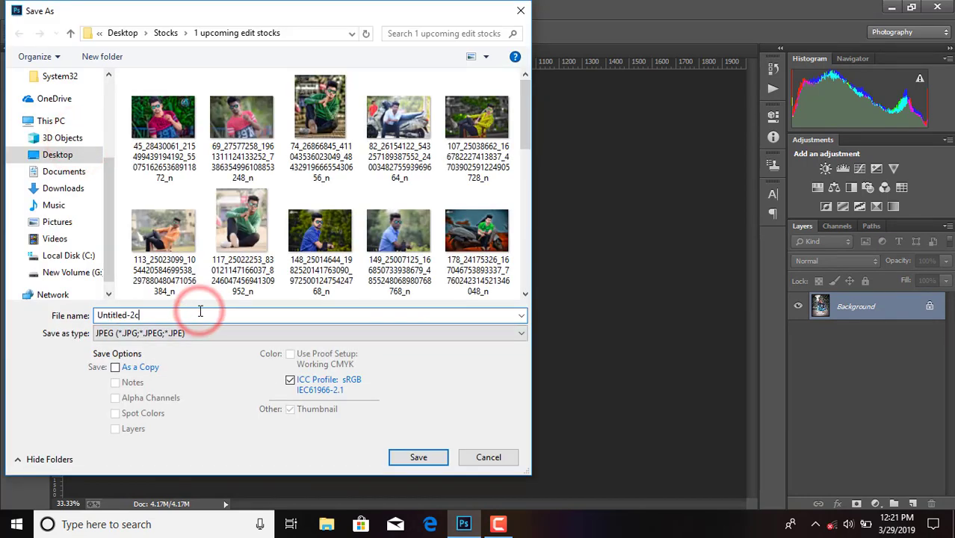
key(BackSpace)
key(BackSpace)
key(BackSpace)
key(BackSpace)
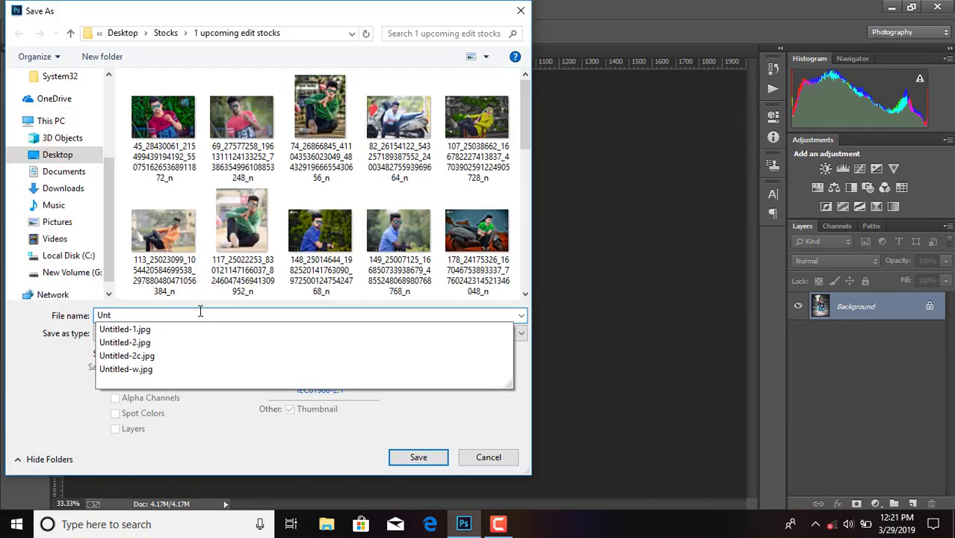
text(new)
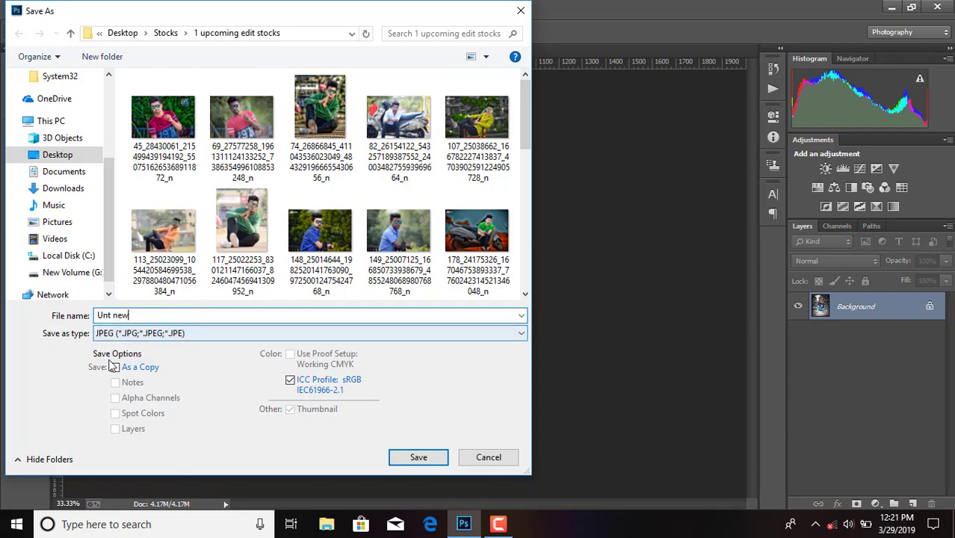
click(404, 457)
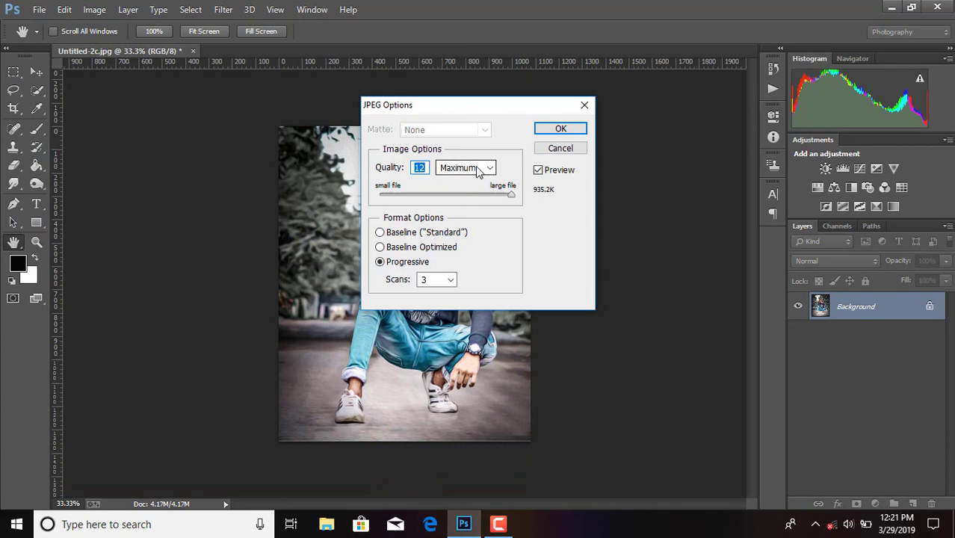
click(560, 128)
key(b)
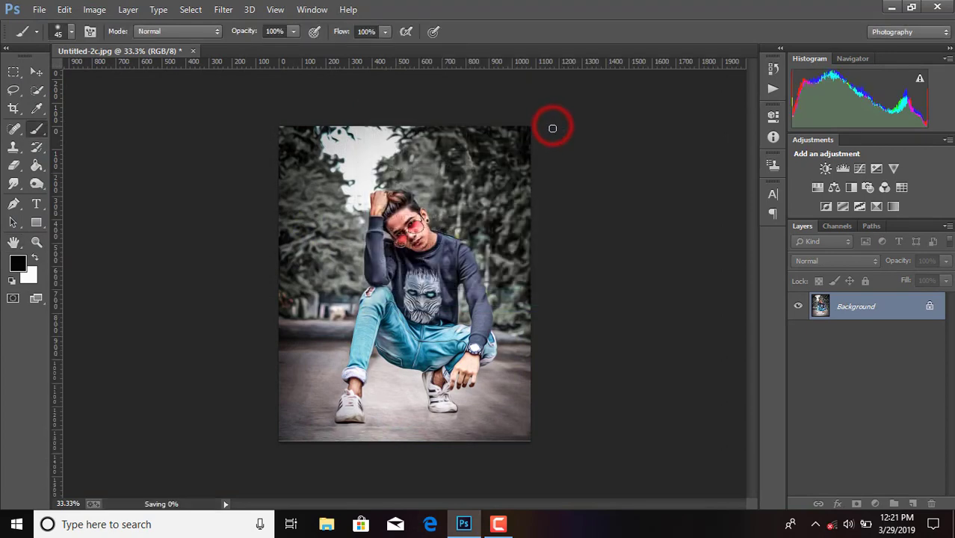
click(499, 524)
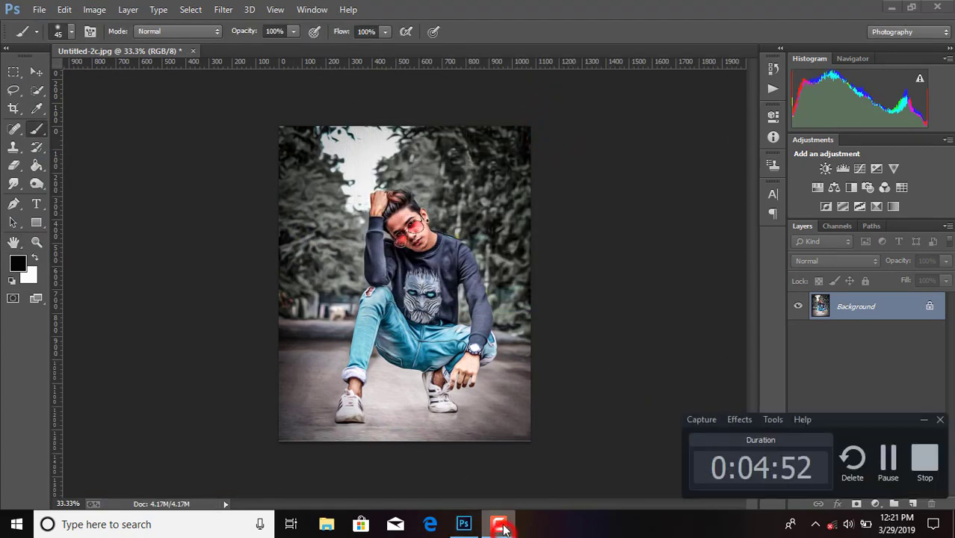